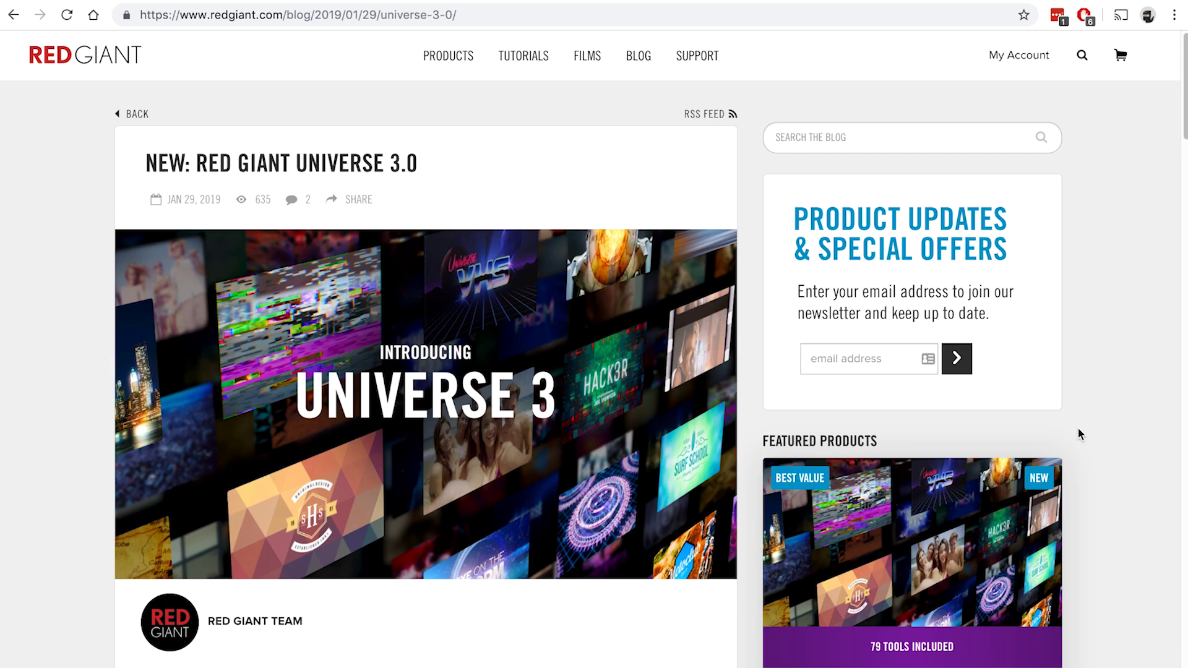
- Scroll the Universe 3.0 blog post past the What's New video to the Dashboard, text effects and How to Update sections
scroll(1077, 428, down, 5)
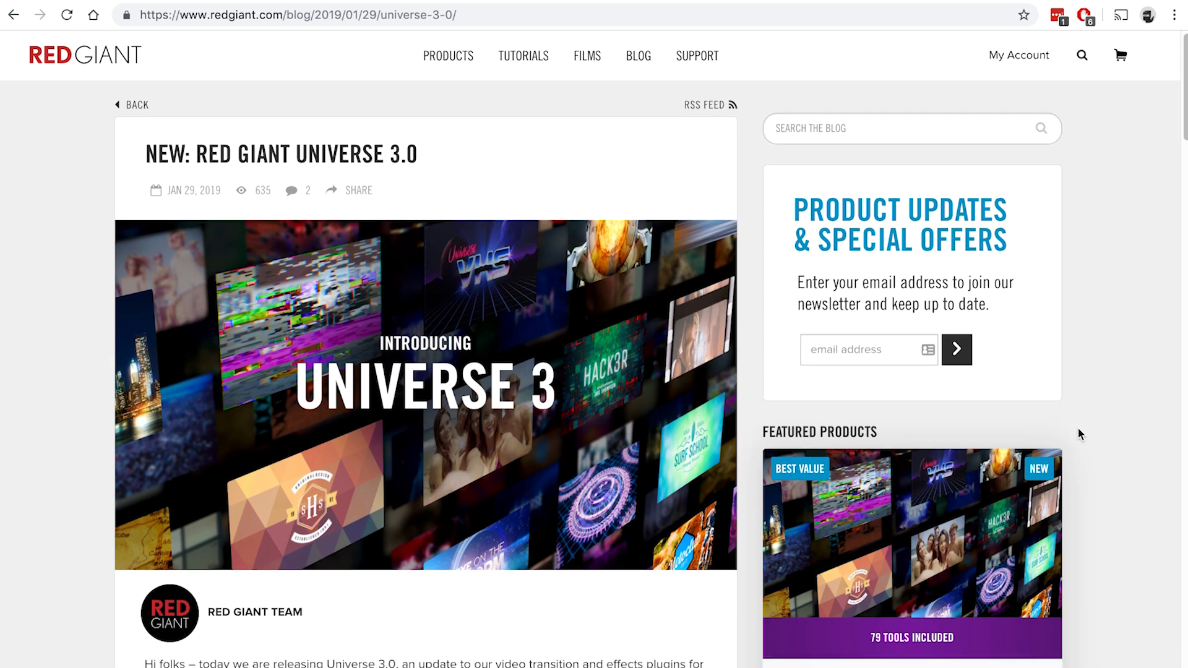
scroll(1077, 428, down, 2)
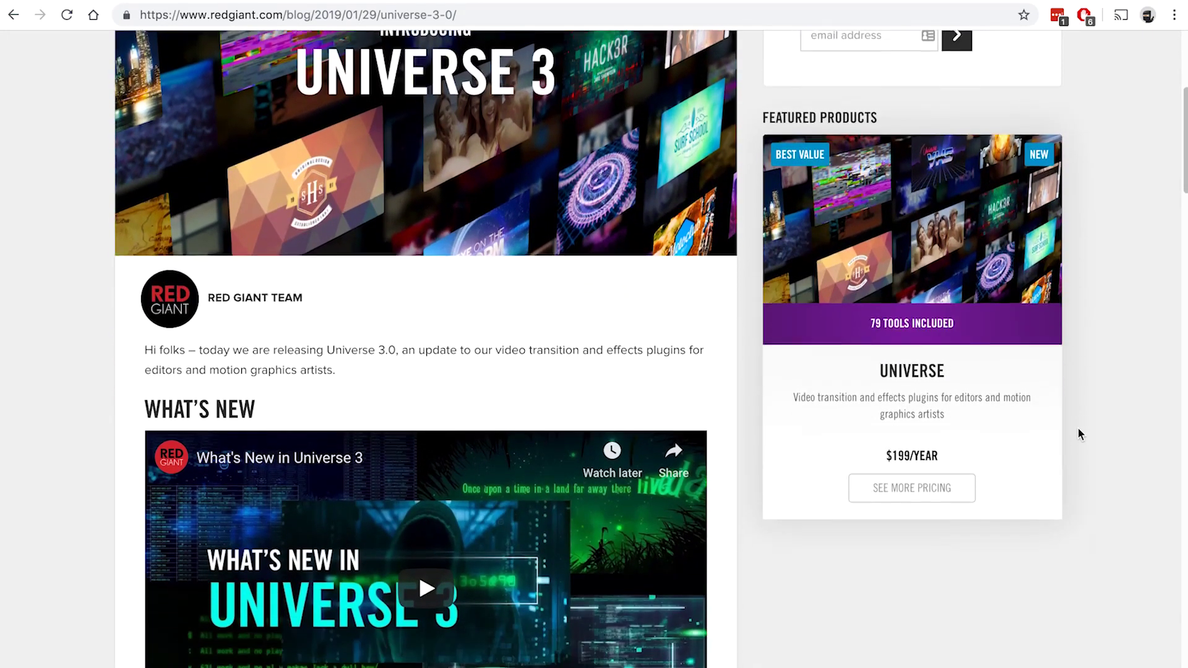
mouse_move(969, 195)
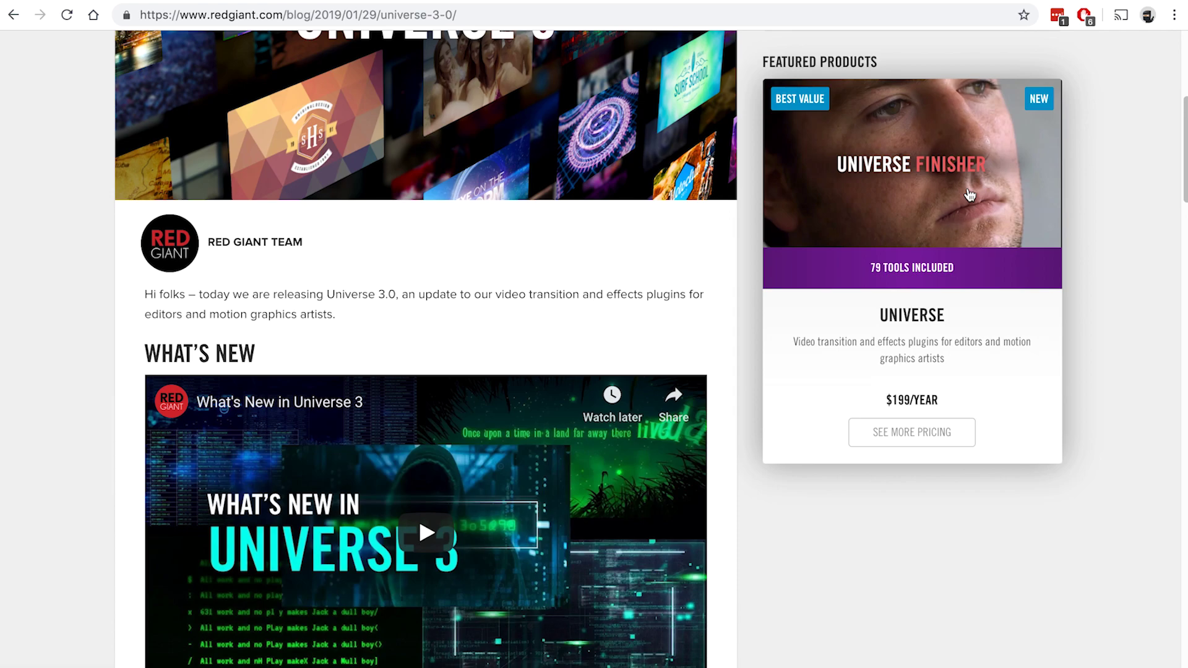
scroll(969, 196, down, 5)
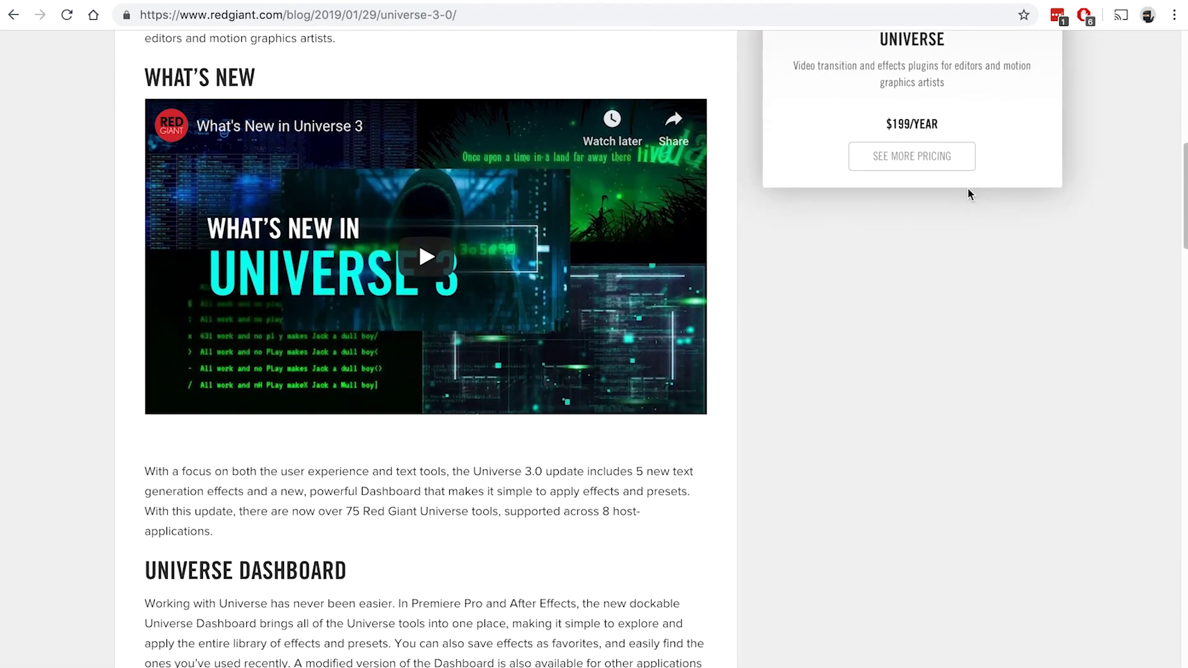
scroll(967, 194, down, 1)
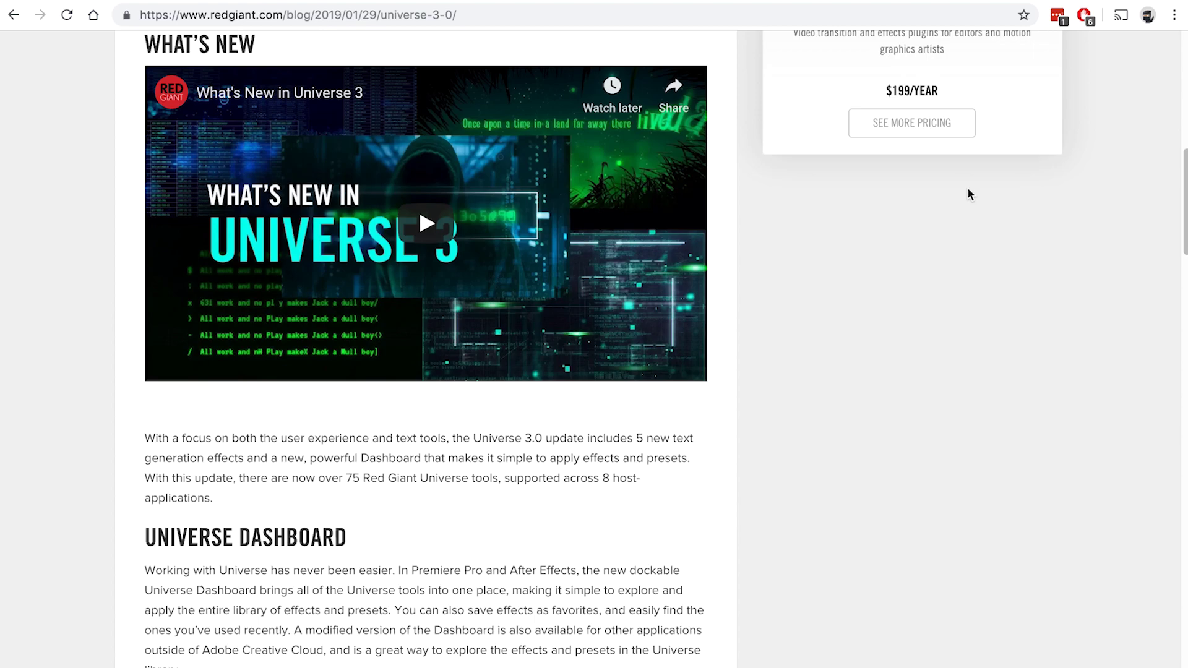
scroll(968, 194, down, 5)
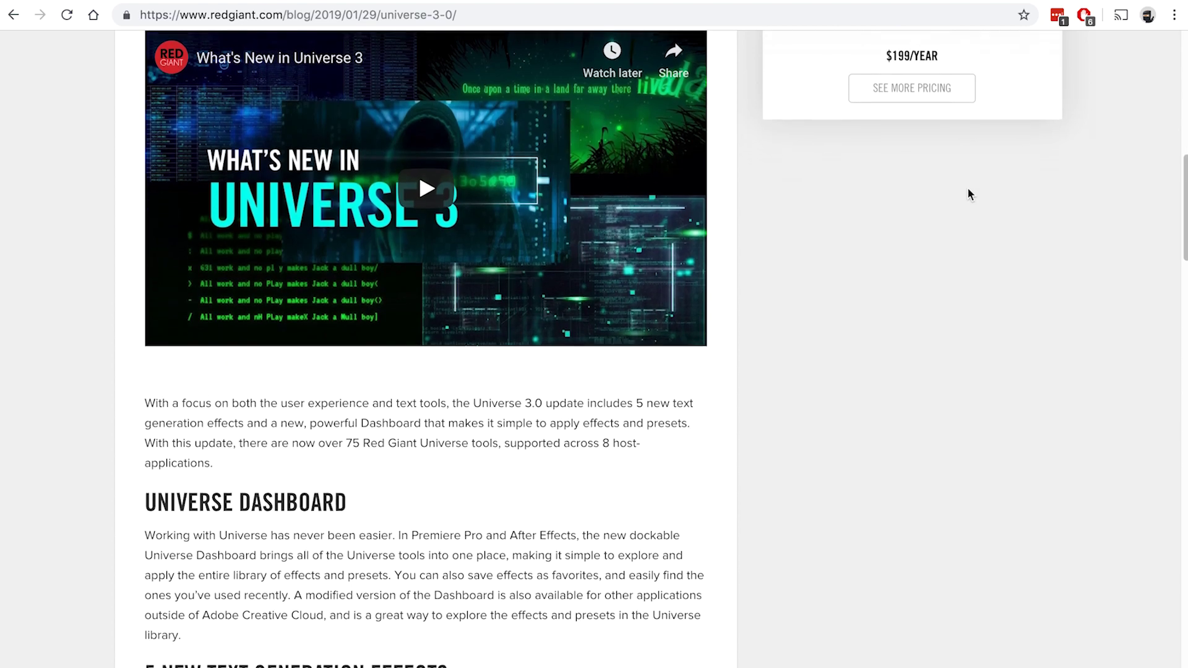
scroll(969, 195, down, 4)
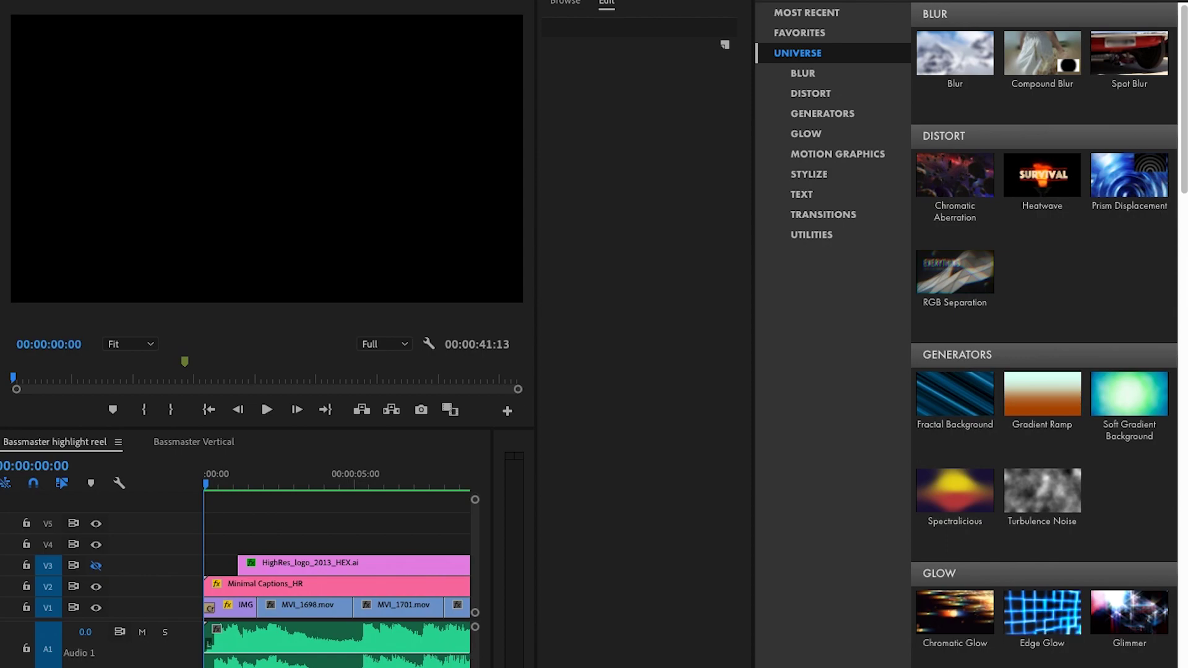
- Preview the Heatwave effect's presets in the Universe Dashboard
click(1051, 180)
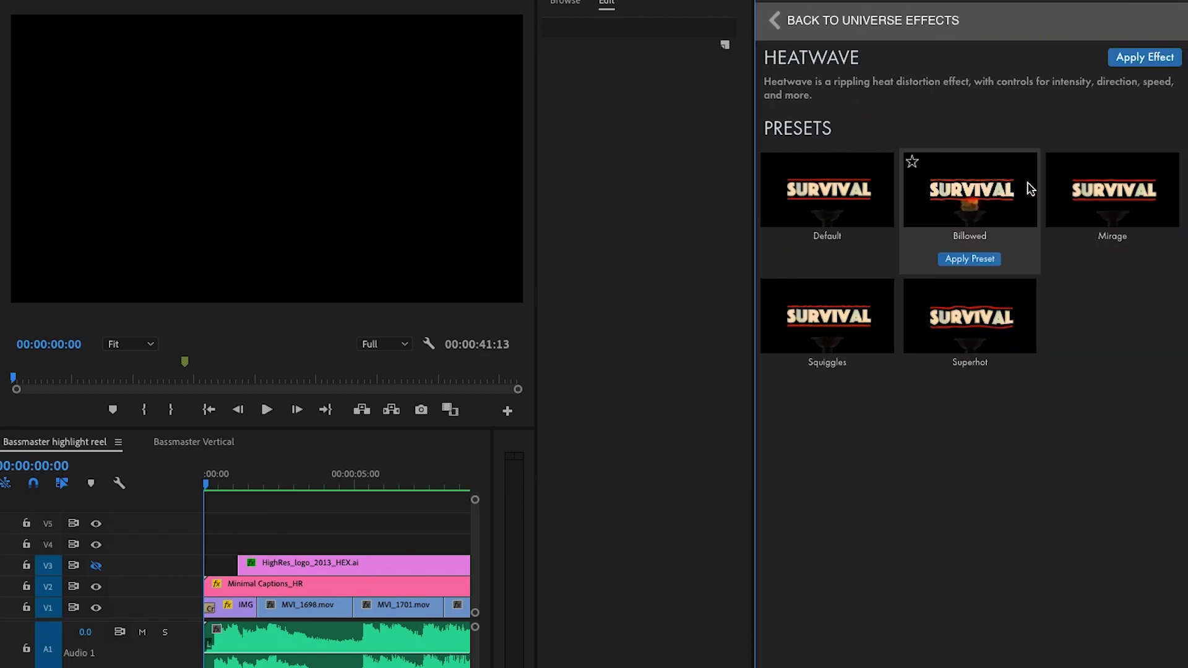
mouse_move(1100, 180)
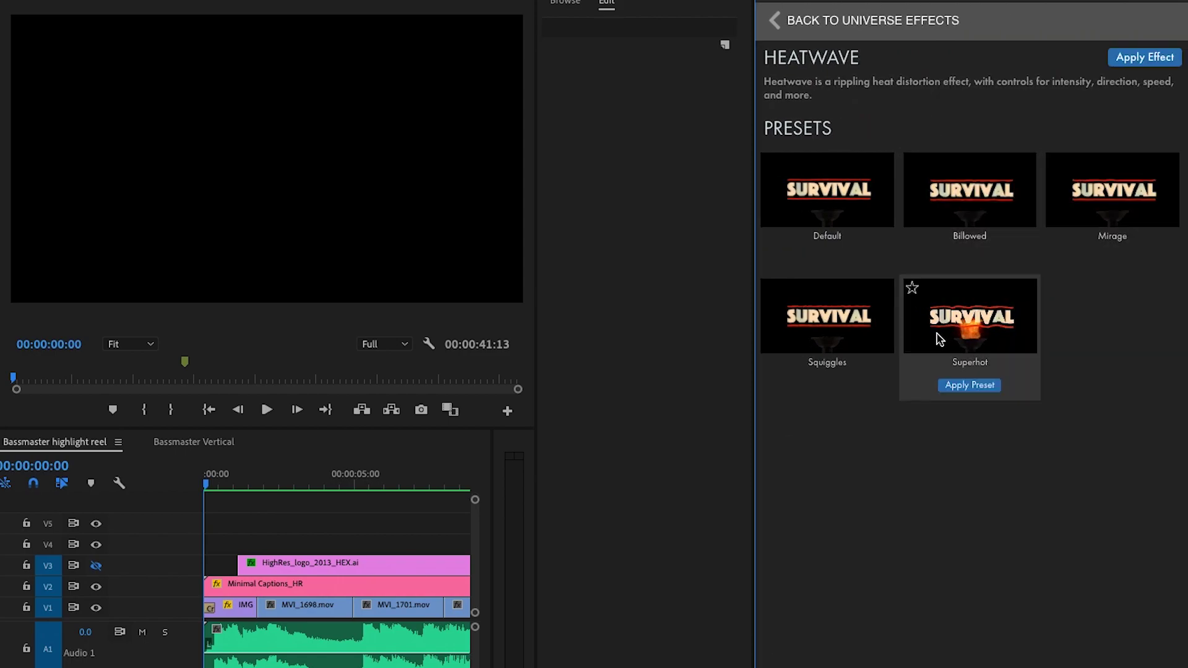
mouse_move(828, 322)
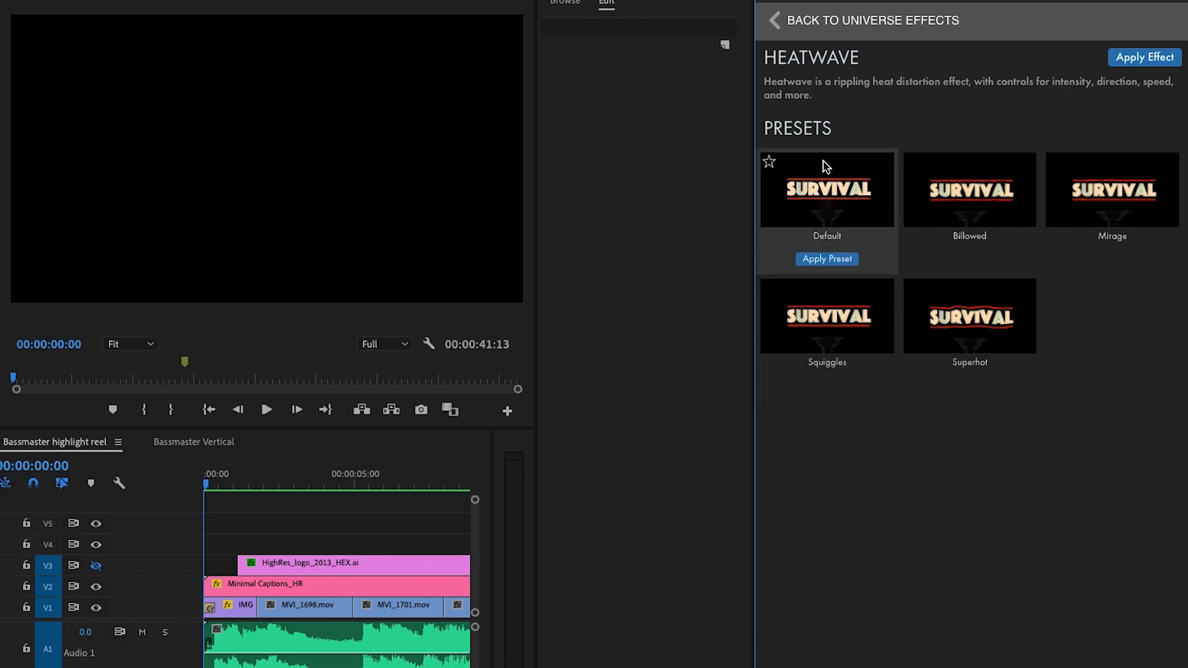
- Return to the Universe effect categories and jump the reel to 00:00:03:07
click(769, 25)
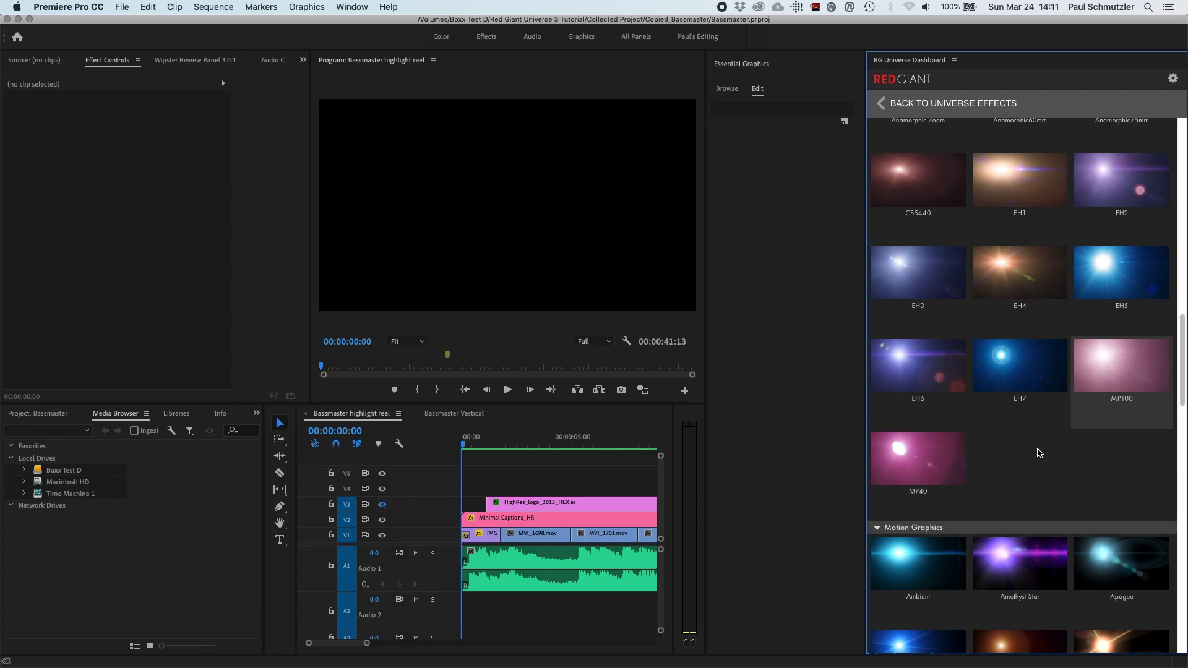
click(952, 104)
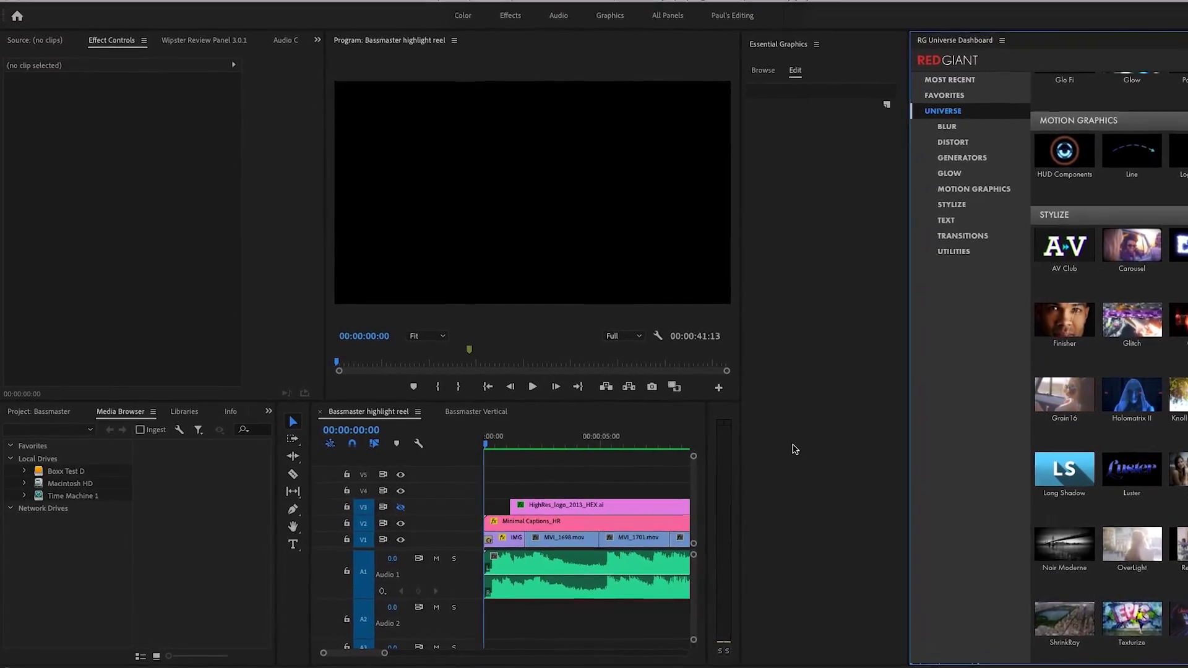
click(575, 442)
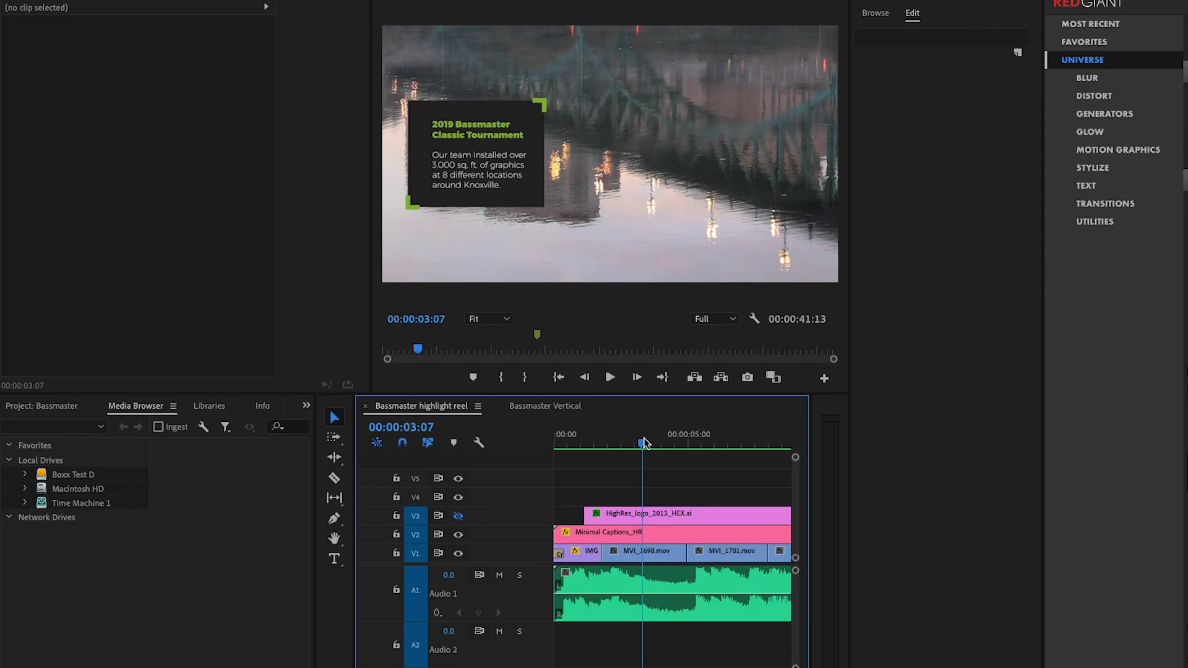
- Re-enable V3 output to show the HighRes logo, inspect its uni.Logo Motion effect, and return to 00:00:00:00
click(740, 443)
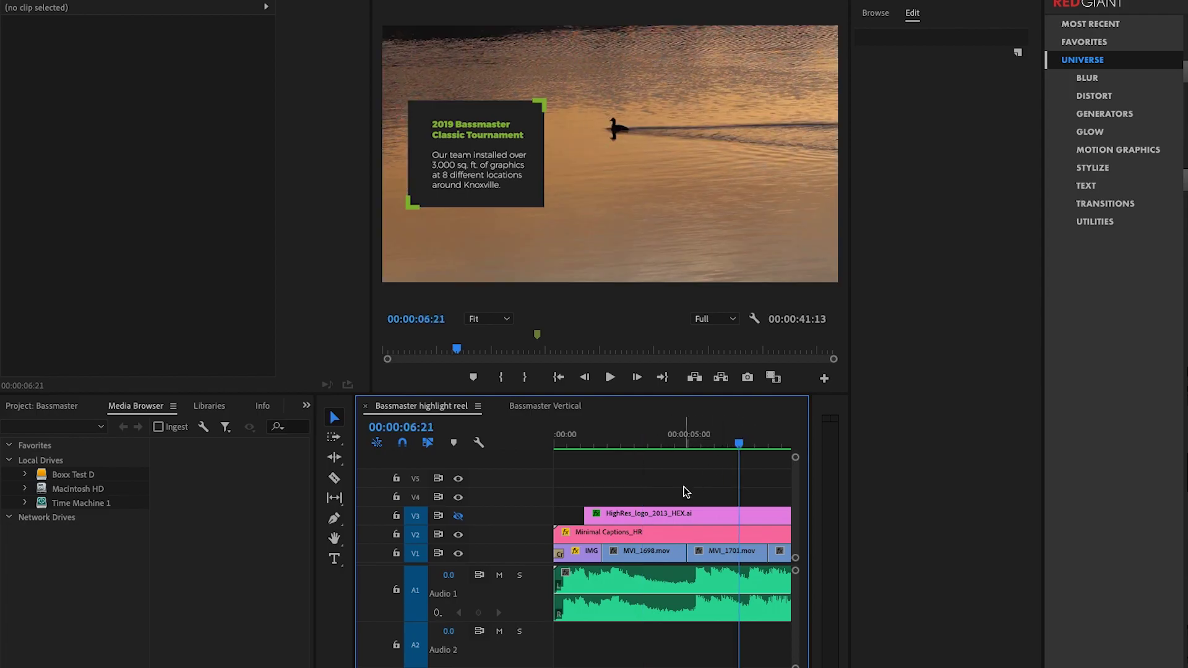
click(457, 515)
click(656, 513)
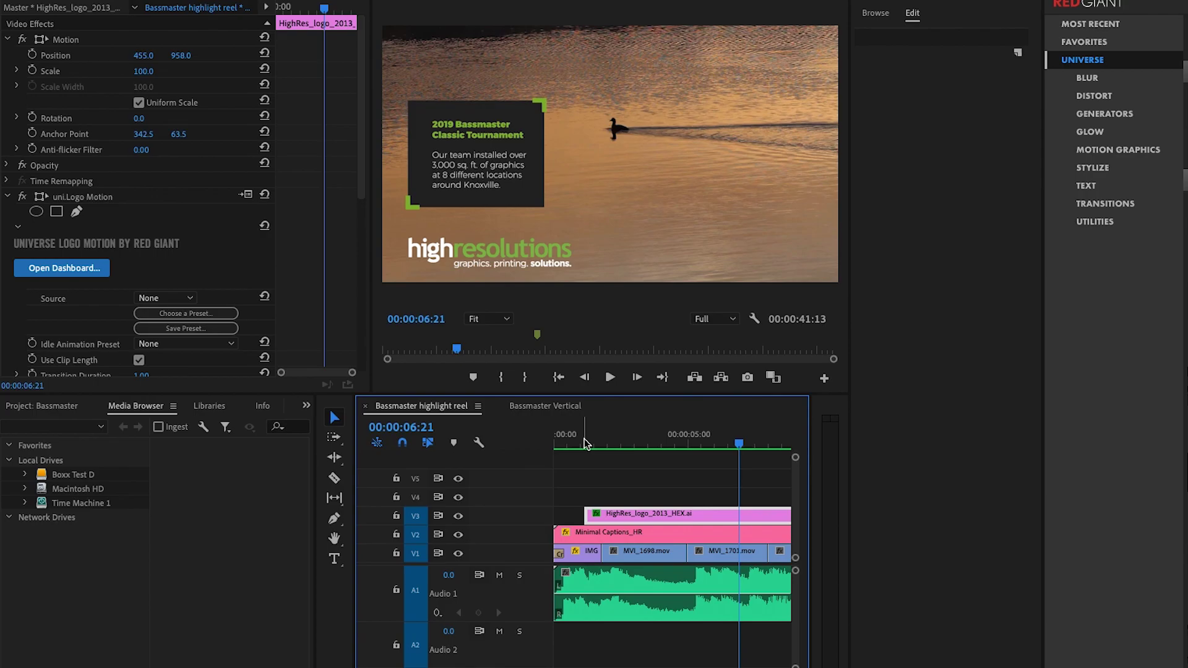
drag(584, 439, 528, 445)
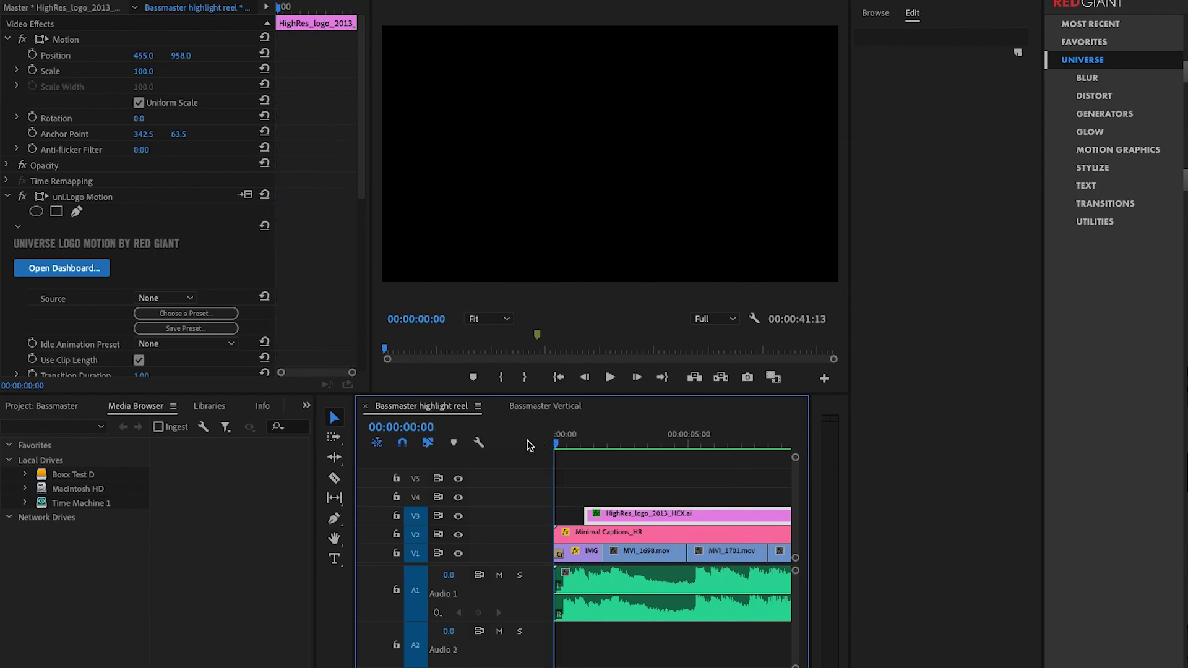
- Play the reel from the start to 00:00:11:09, then select the Minimal Captions_HR title clip
key(space)
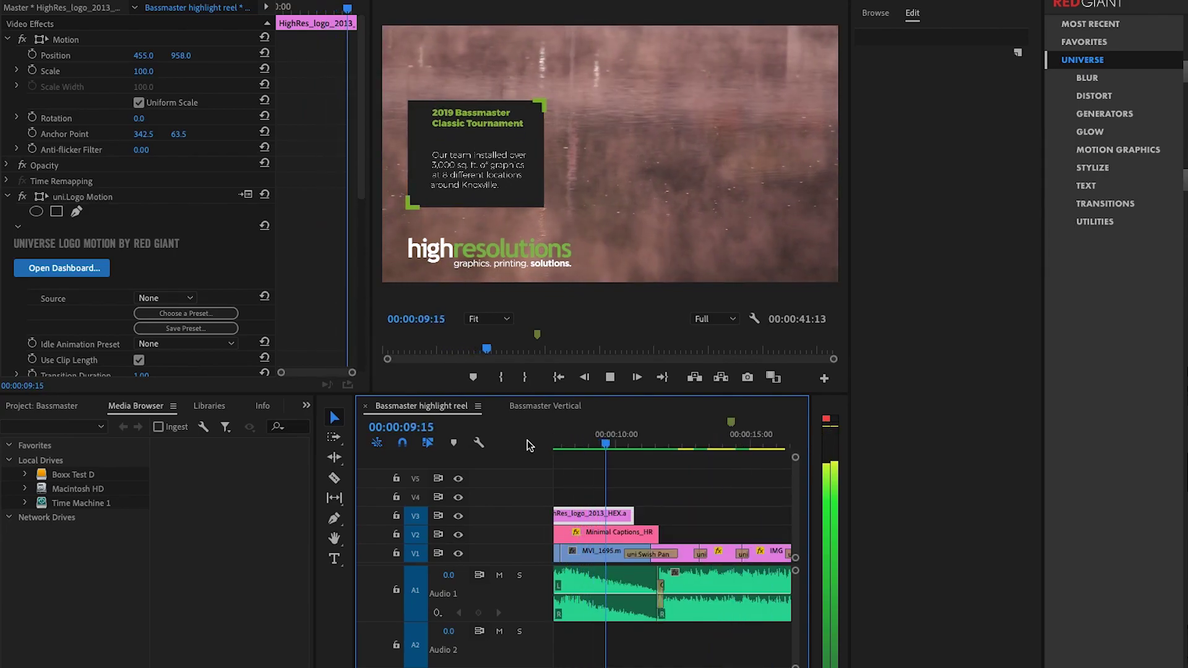
key(space)
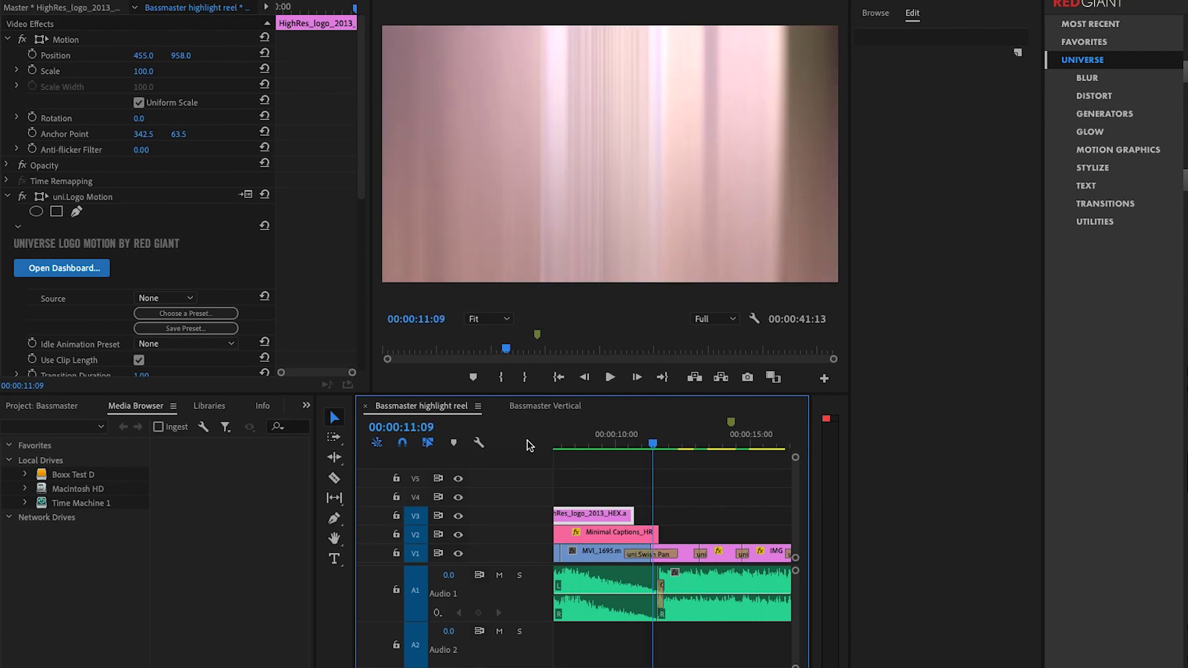
scroll(666, 469, up, 5)
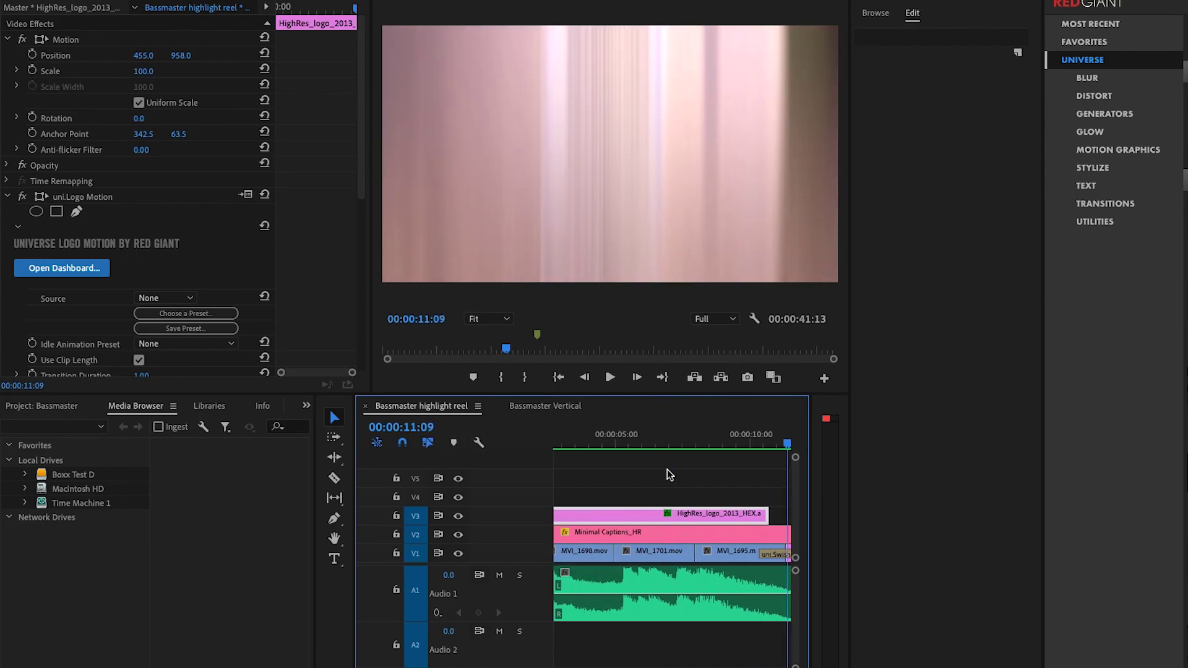
scroll(667, 474, up, 2)
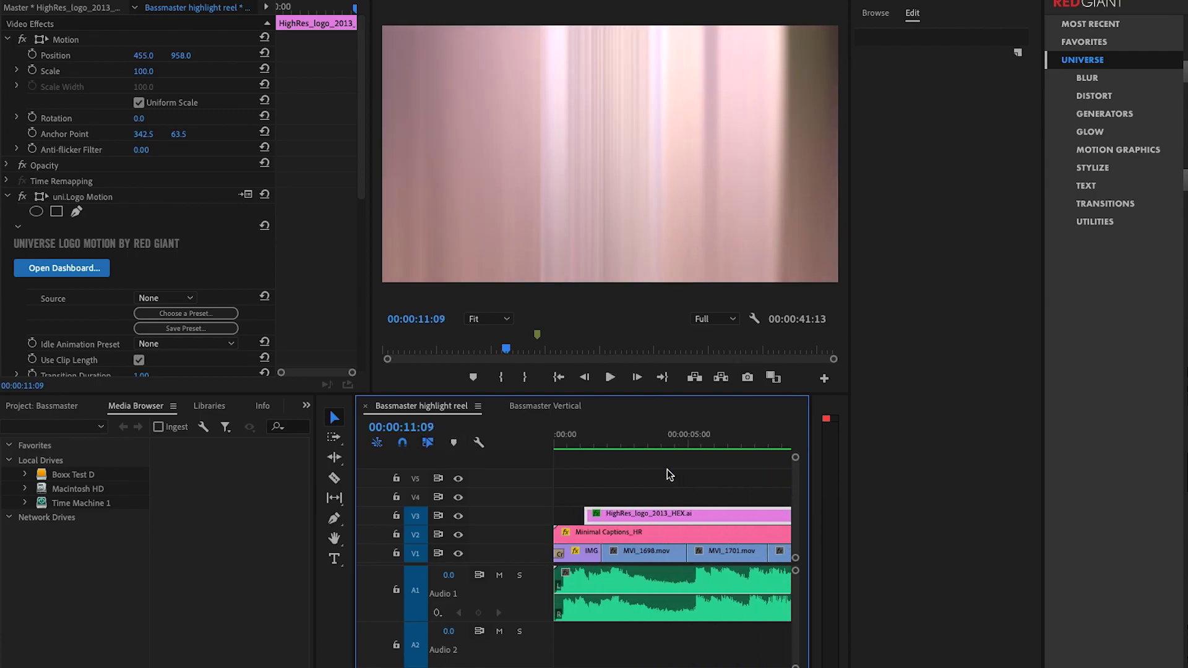
click(624, 532)
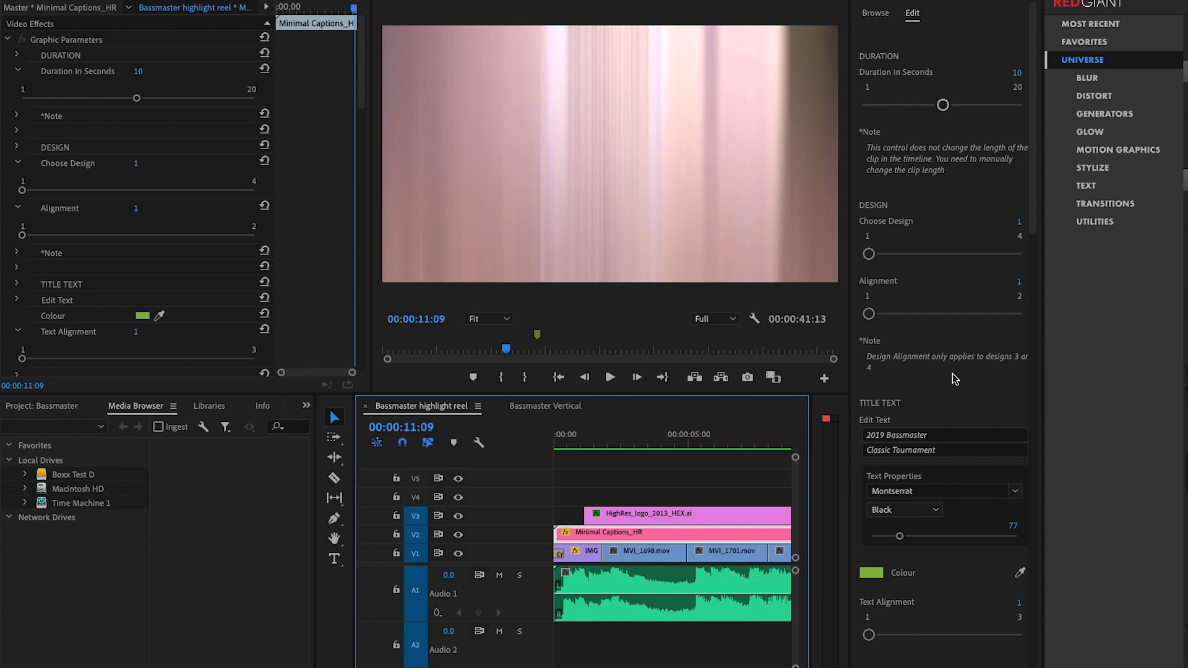
- Zoom the timeline out to show the Minimal Captions_HR title above the uni.Swish Pan transition
scroll(714, 479, right, 10)
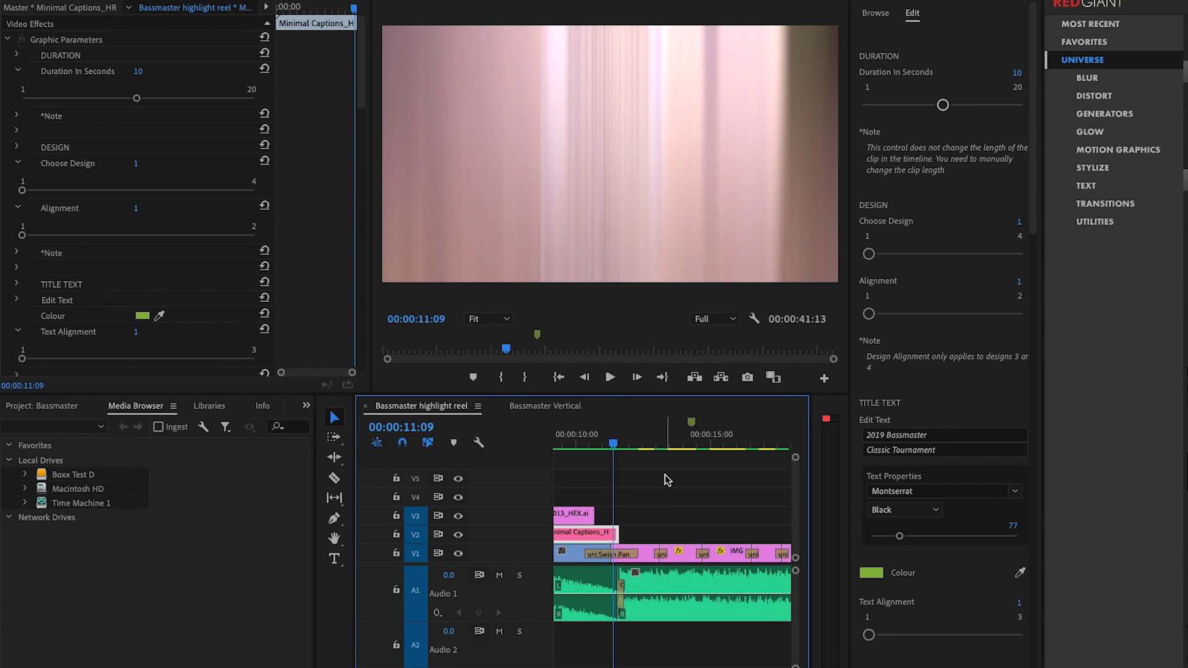
key(minus)
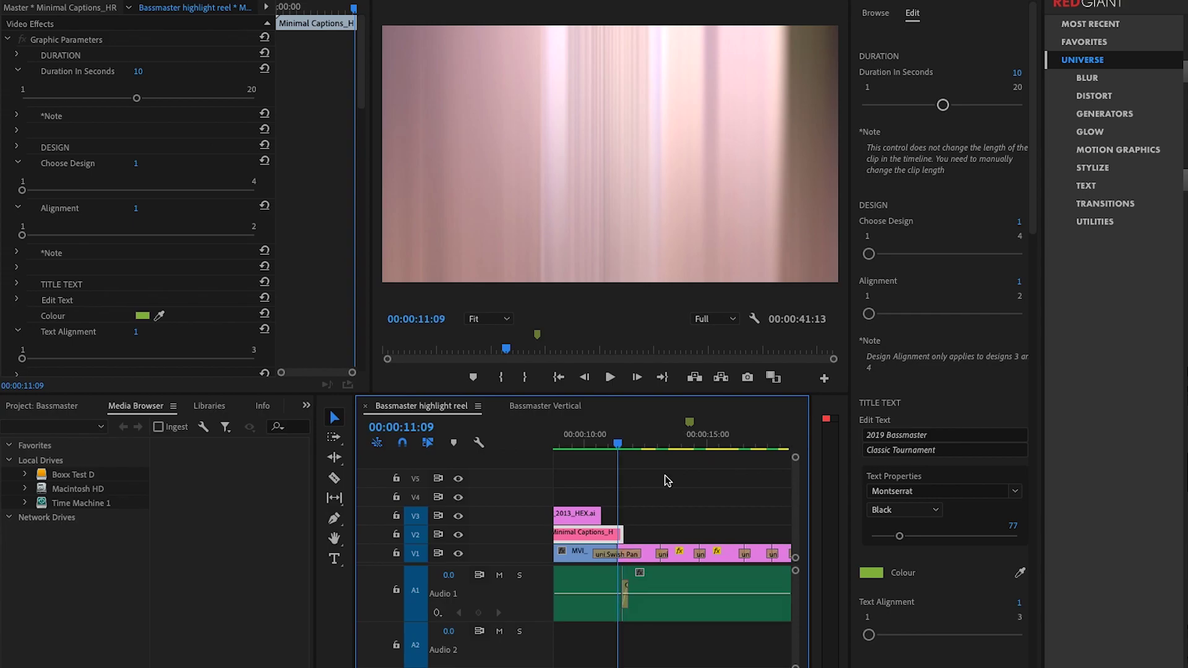
scroll(666, 480, up, 2)
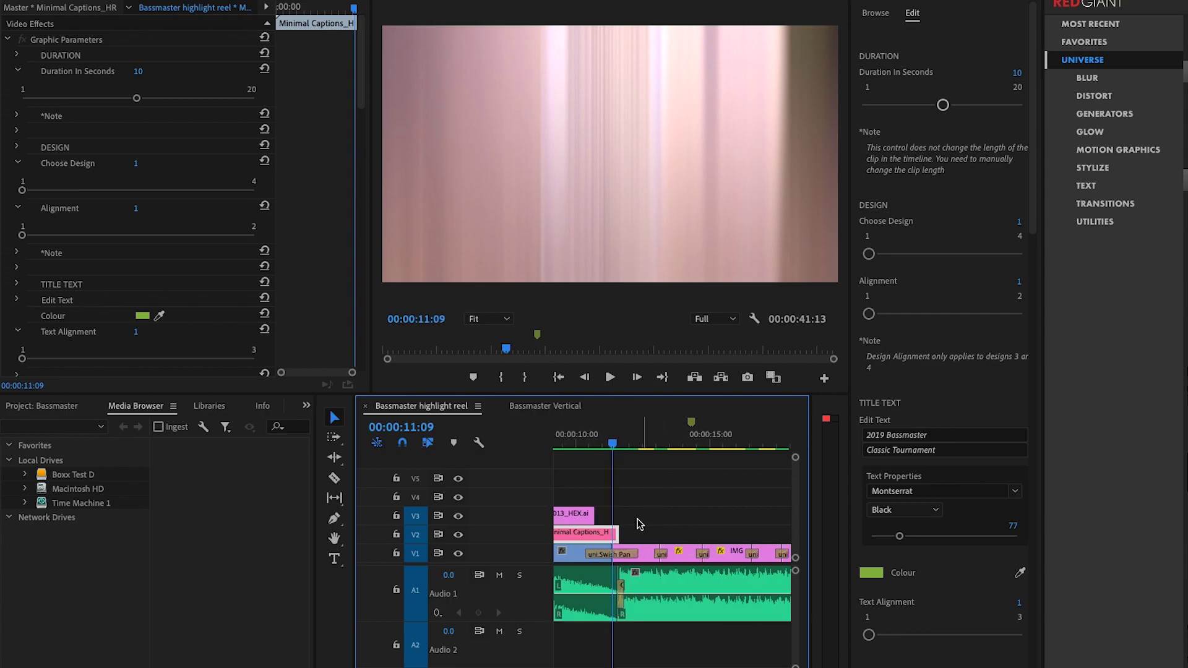
- Select the uni.Swish Pan transition and play through it
click(623, 554)
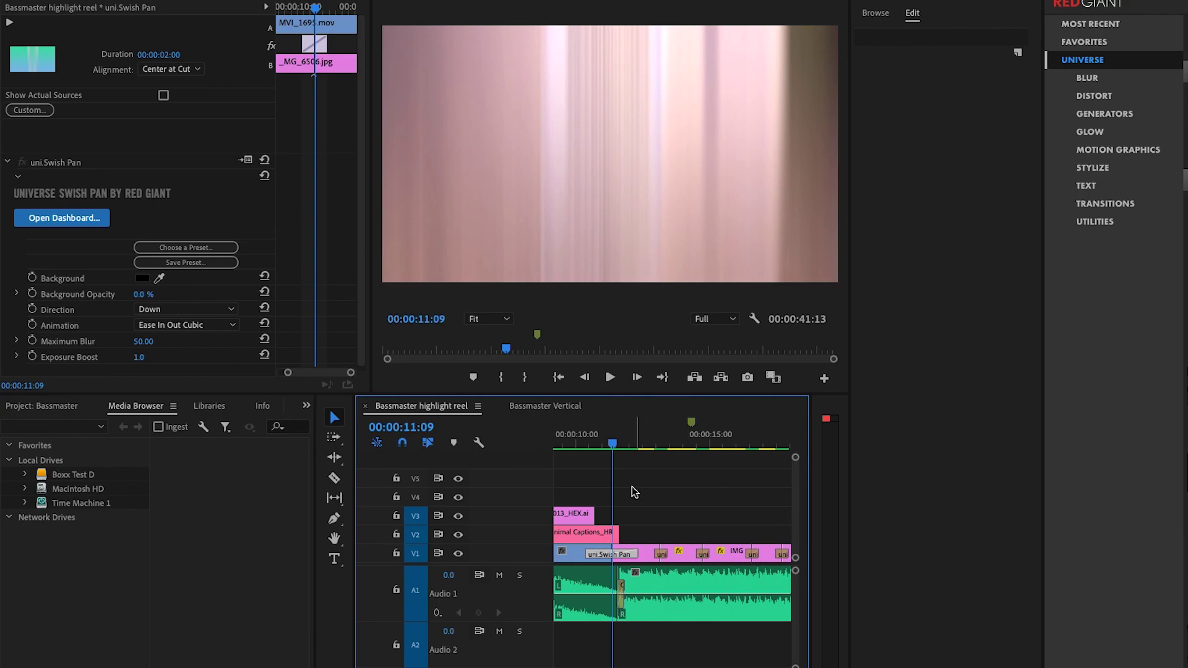
key(space)
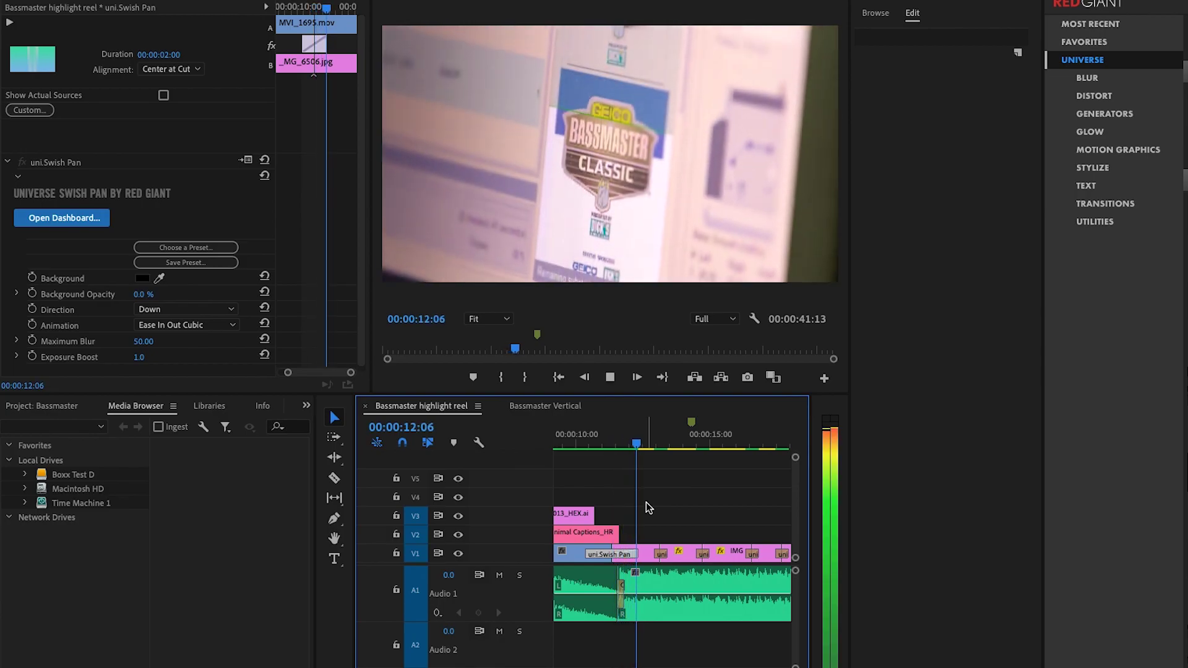
key(space)
- Move to 00:00:13:03 and select the uni.Exposure Blur transition (Exposure 2.00, Blur 0.50, Zoom Blur 30.00)
click(661, 445)
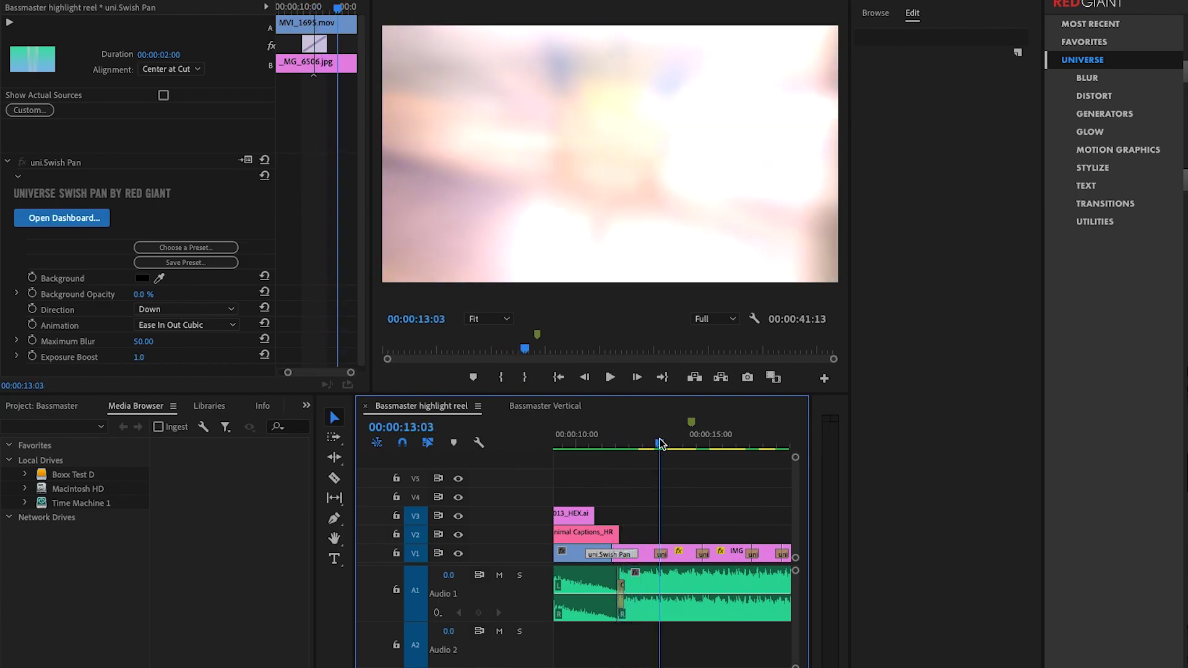
click(657, 558)
click(661, 555)
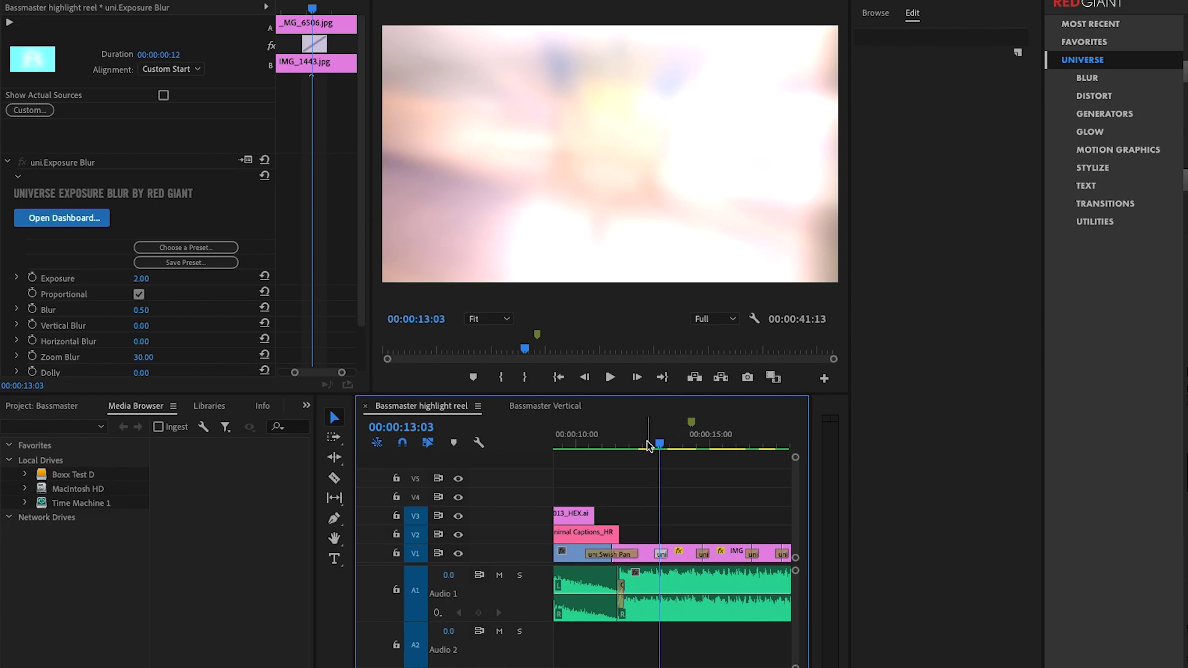
- Scrub and play through the Exposure Blur transition, then select it
drag(648, 446, 650, 444)
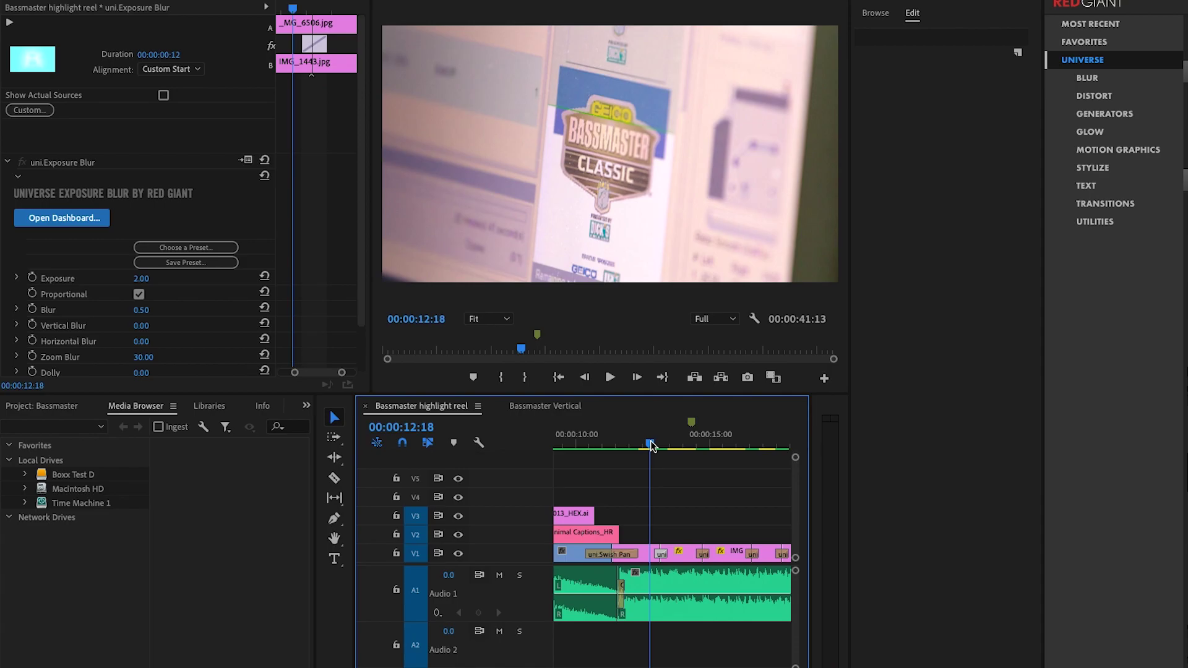
key(space)
key(space)
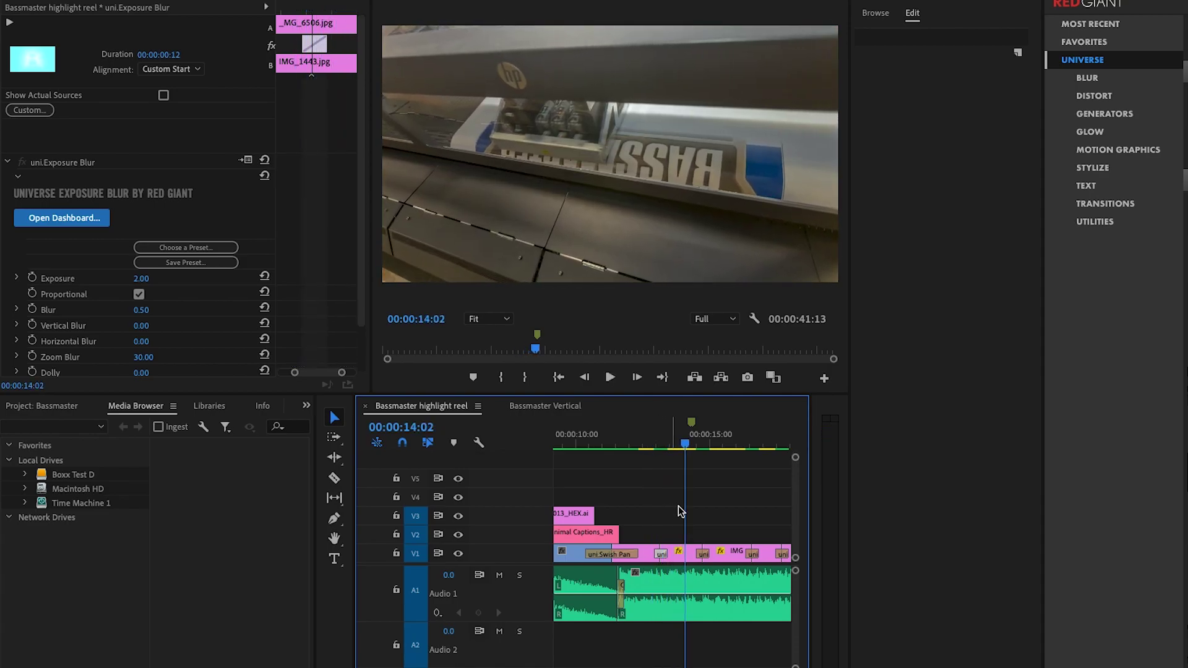
click(703, 554)
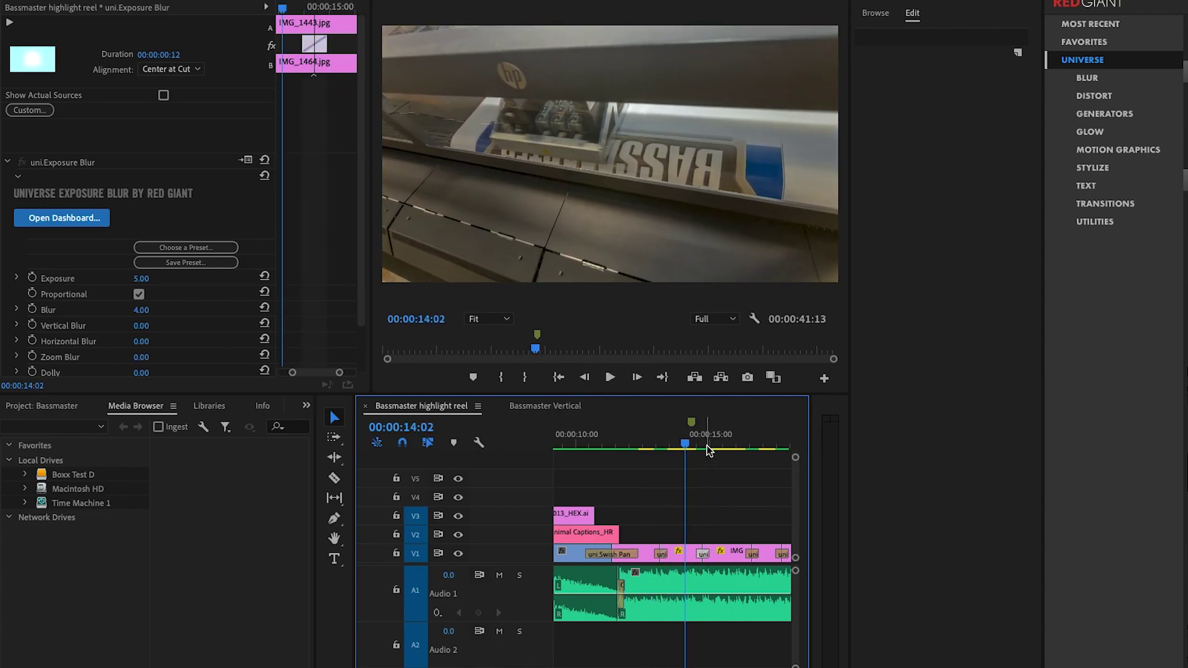
drag(698, 444, 702, 444)
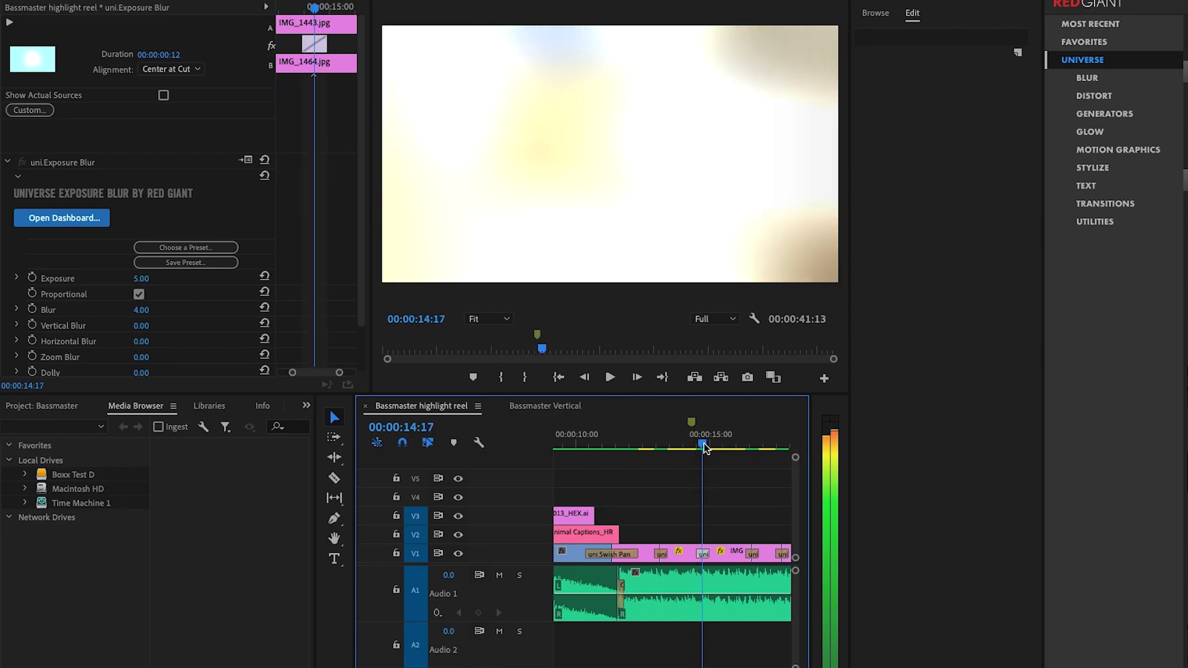
- Browse the Exposure Blur presets without applying one, then select the uni.Glitch Transition
click(192, 246)
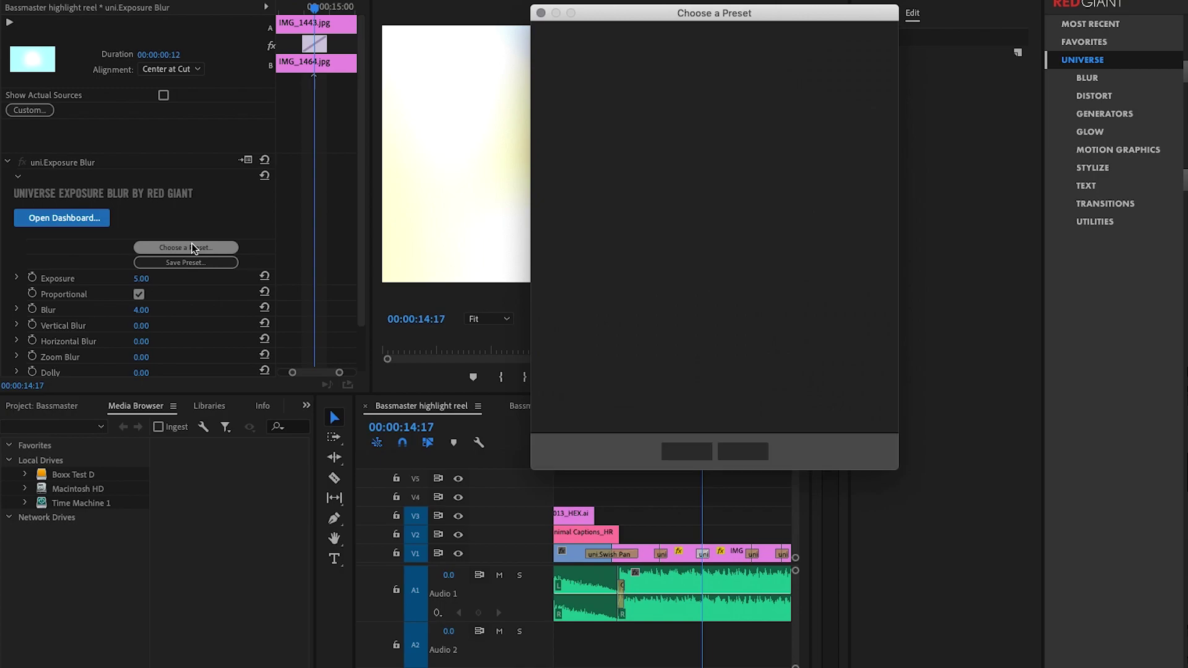
mouse_move(698, 229)
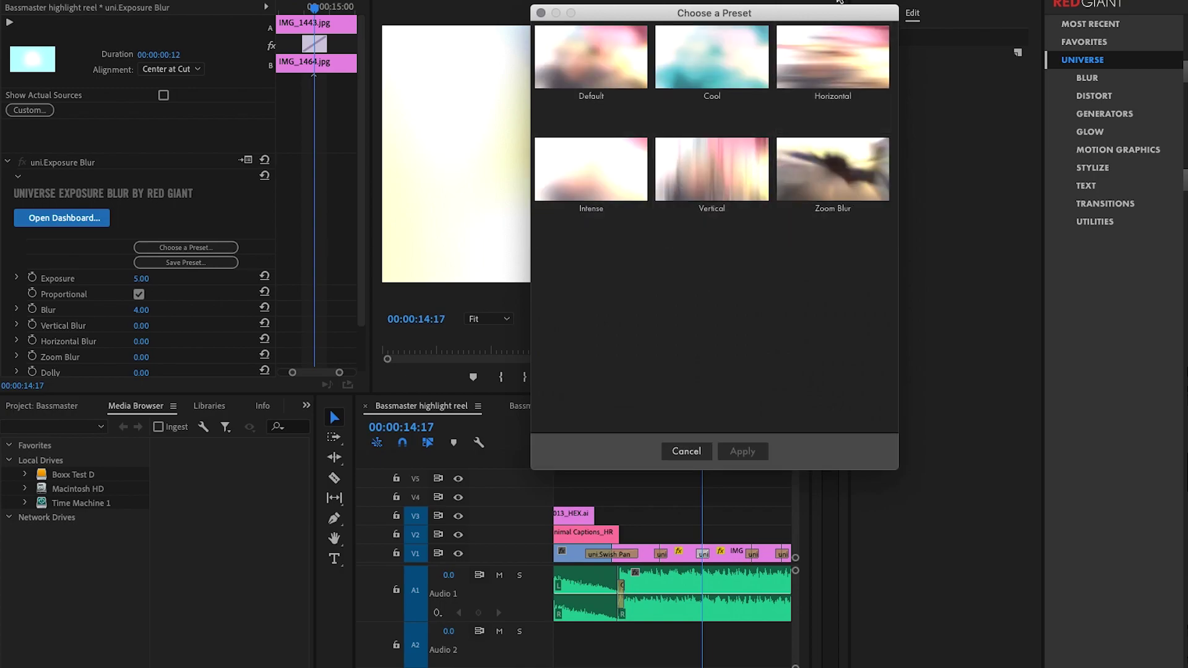
mouse_move(587, 43)
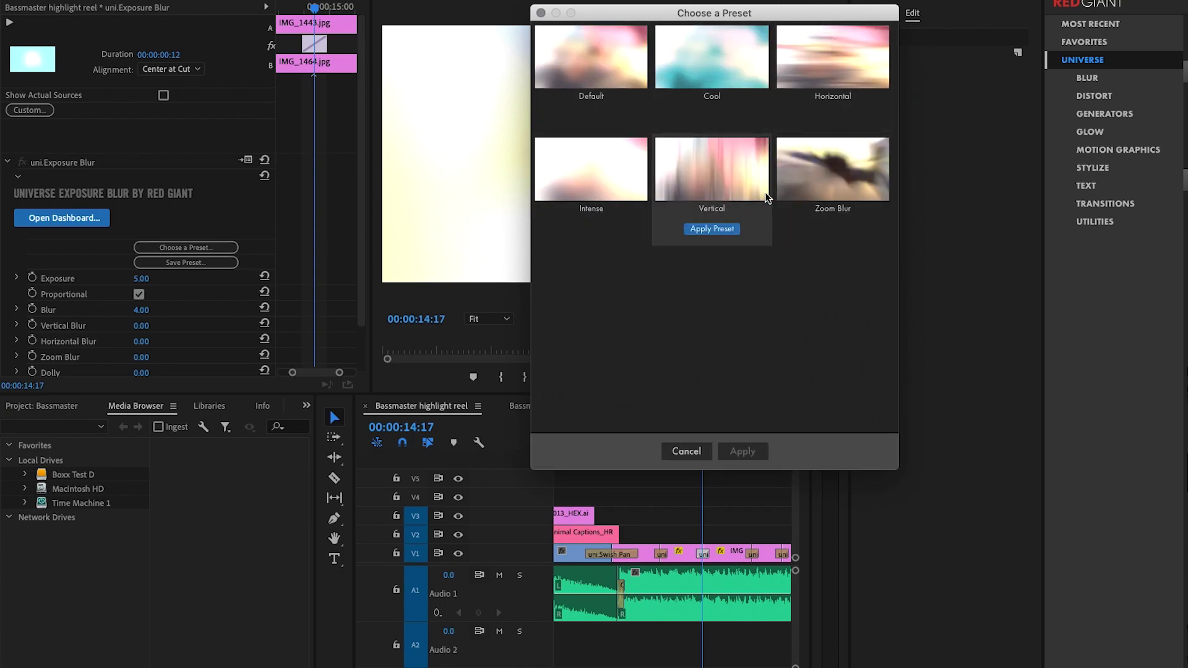
click(692, 450)
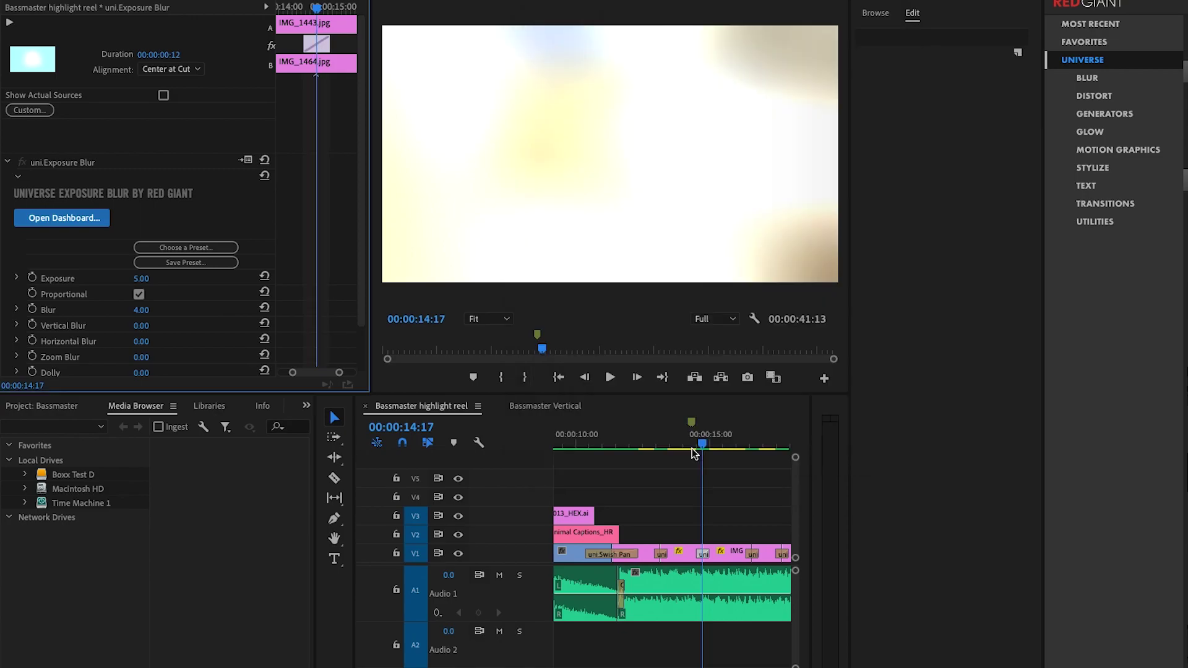
click(752, 555)
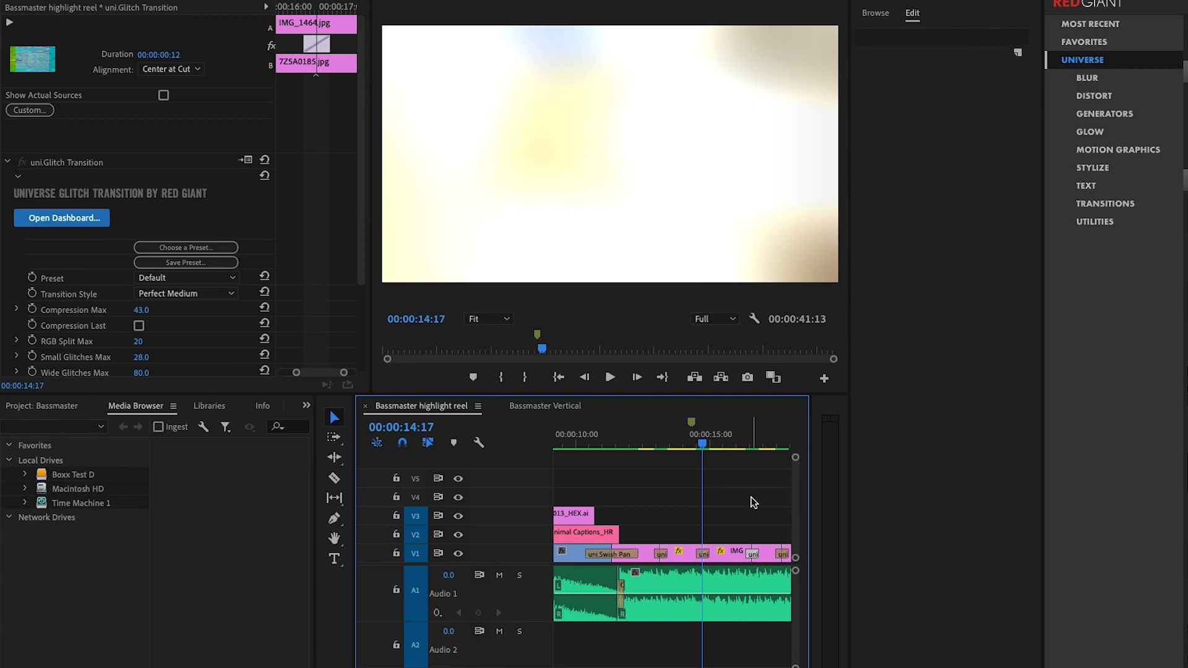
- Jump to 00:00:16:03 and browse the Glitch Transition presets, closing without applying one
click(719, 443)
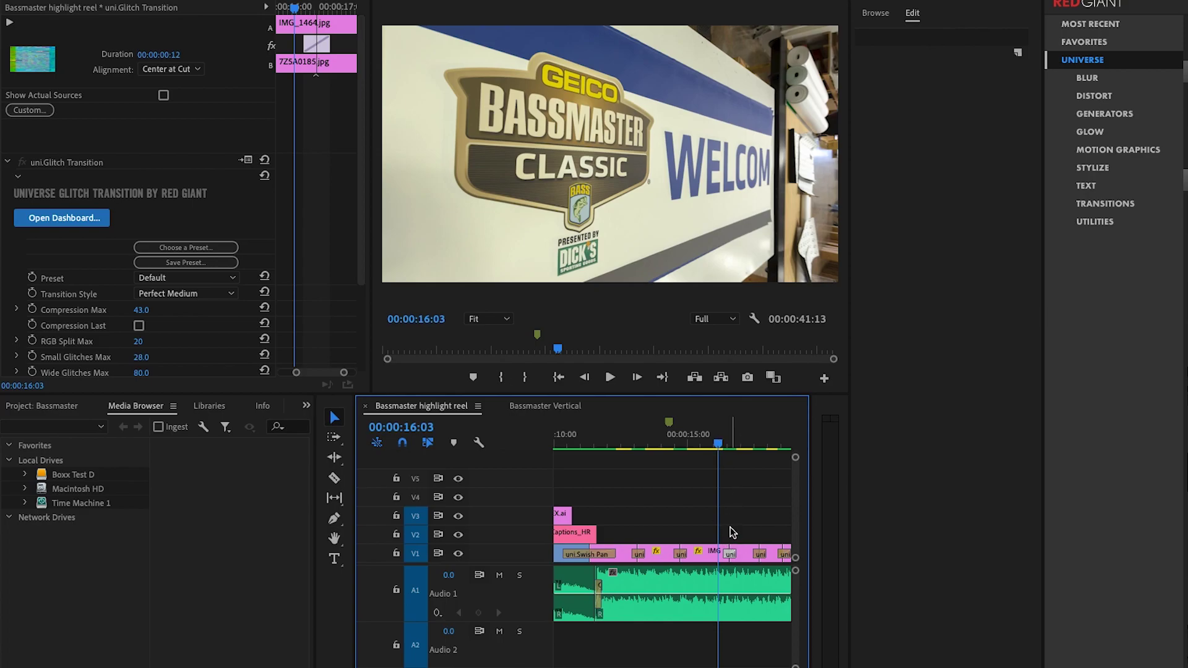
click(175, 244)
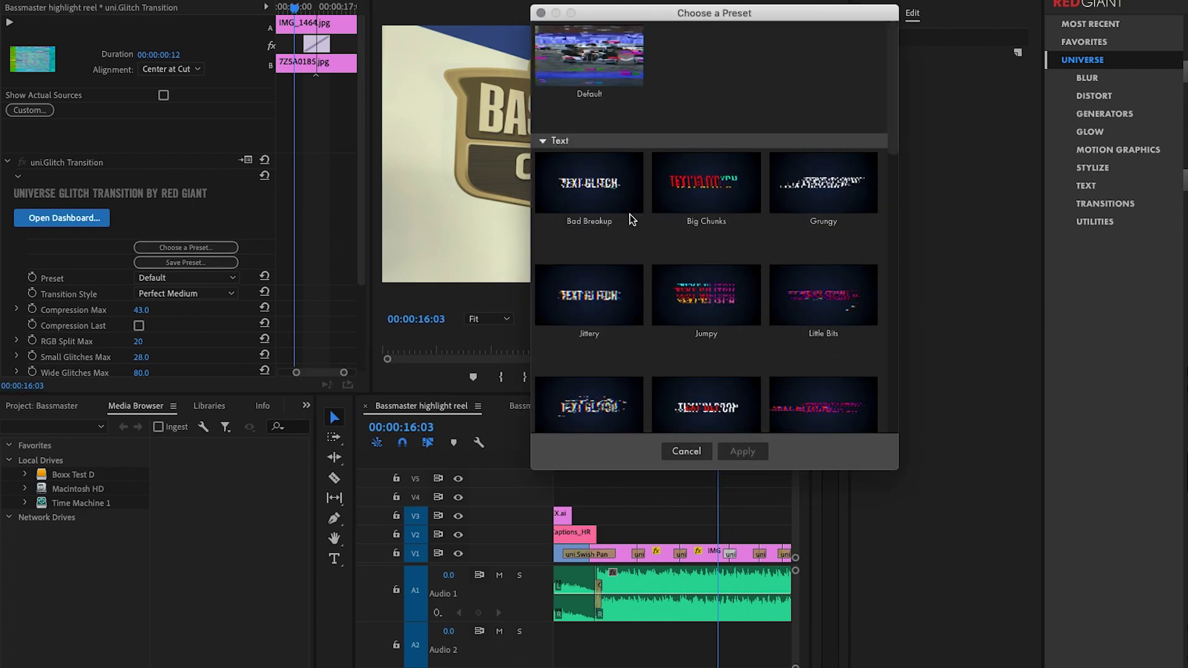
mouse_move(828, 184)
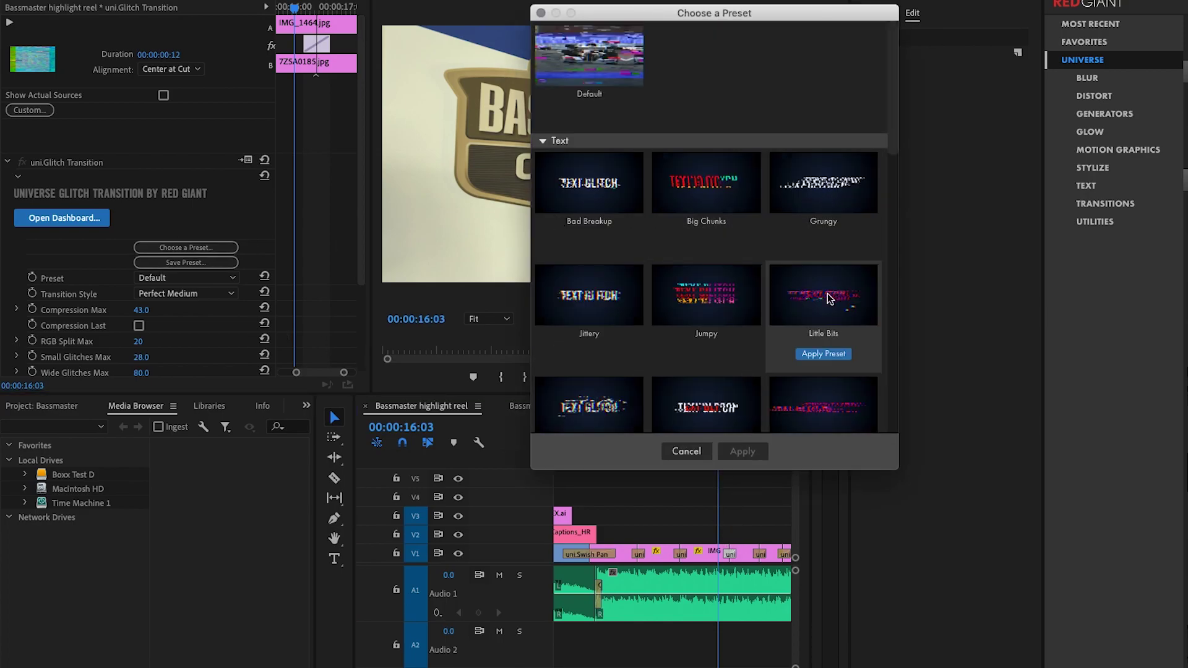
mouse_move(704, 288)
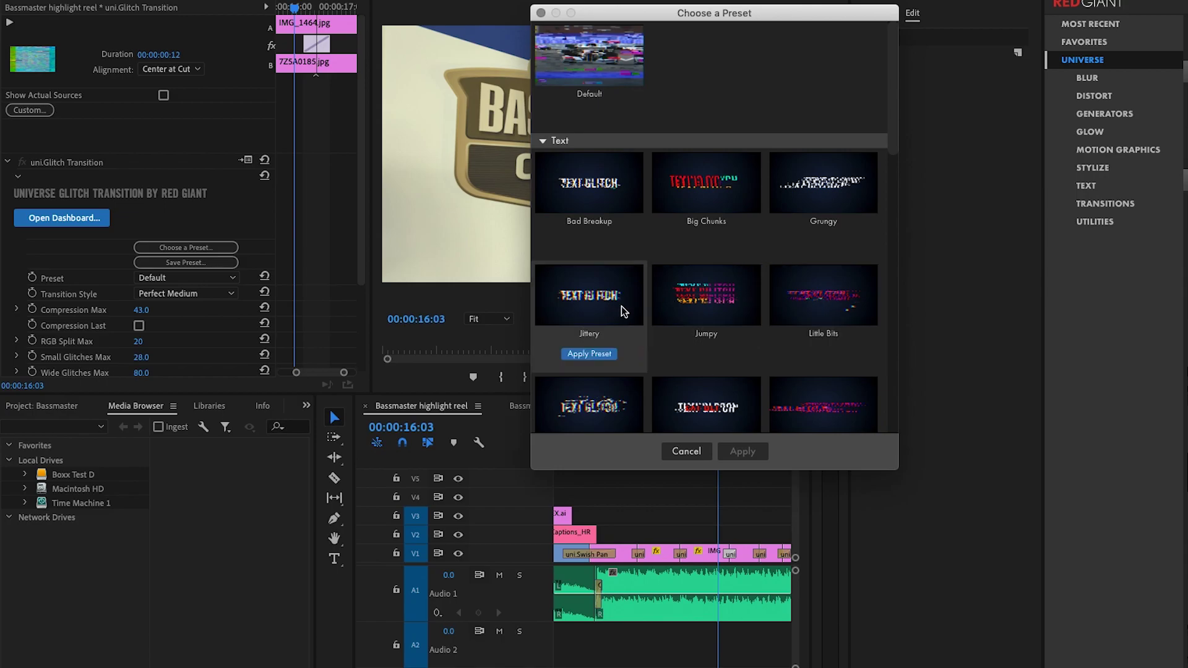
scroll(622, 308, down, 5)
scroll(621, 306, down, 10)
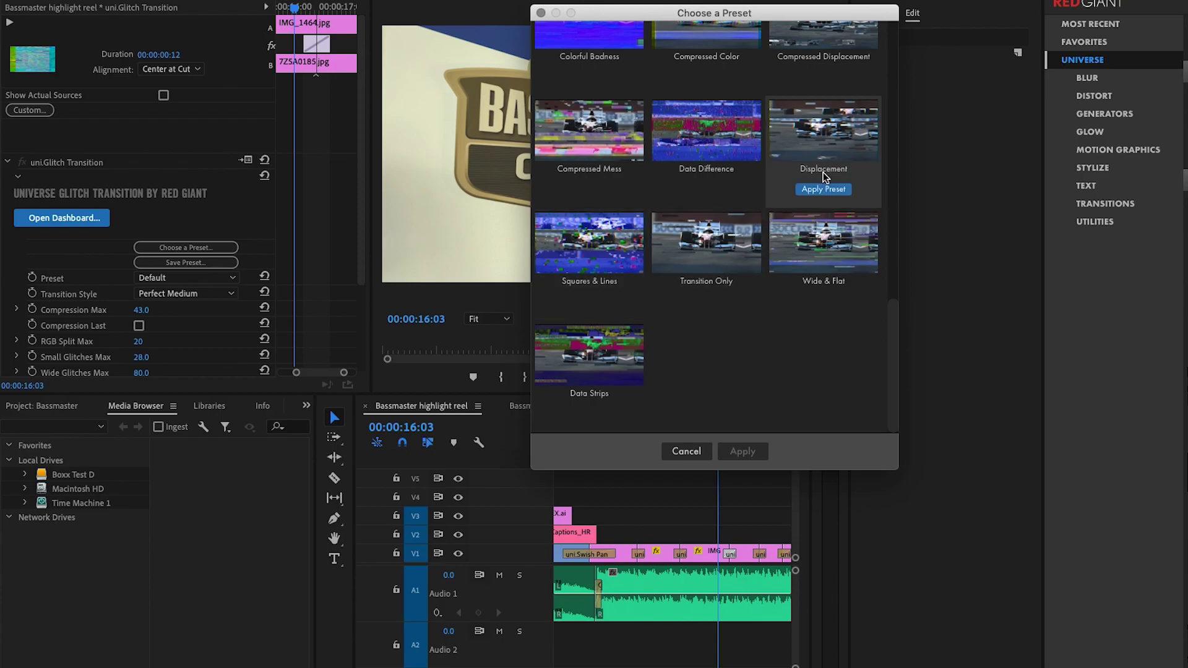
click(538, 13)
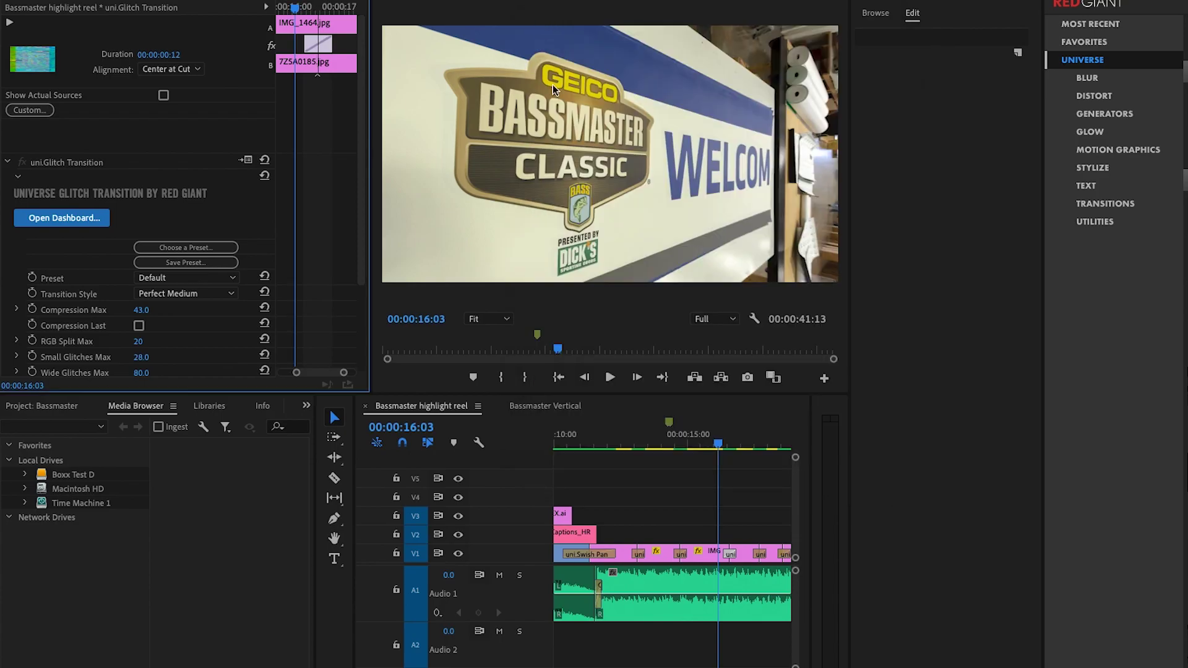
- Play ahead and select the uni.Channel Blur transition (Blur Angle 45.0°, Contrast Boost 7.71)
click(748, 462)
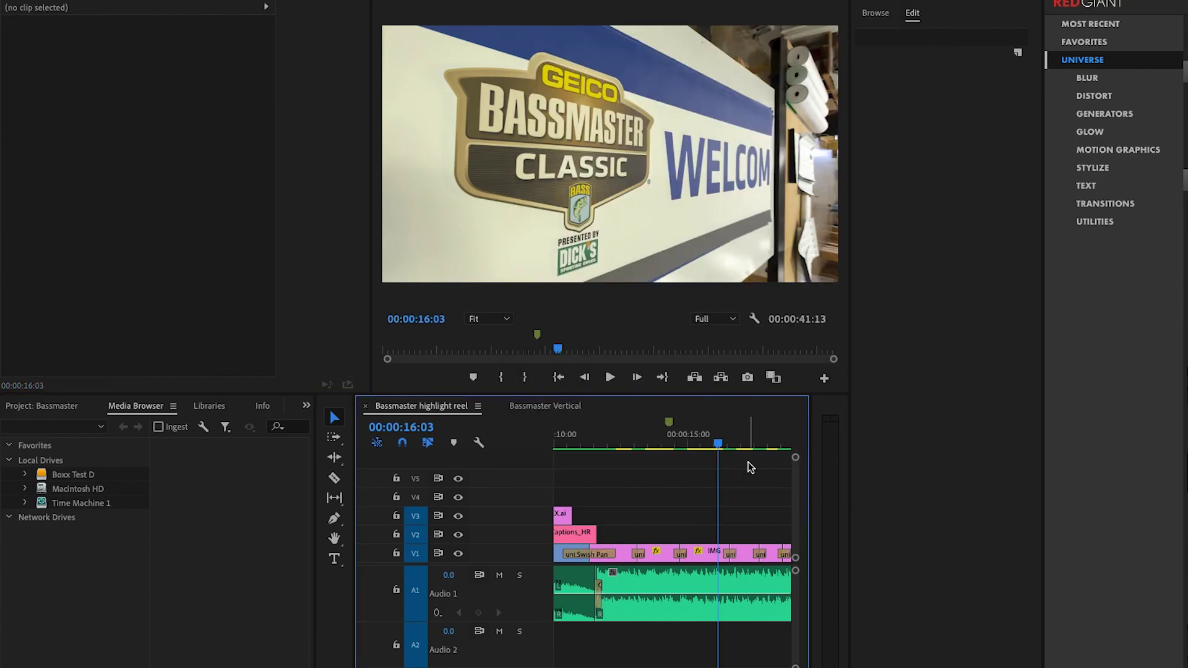
key(space)
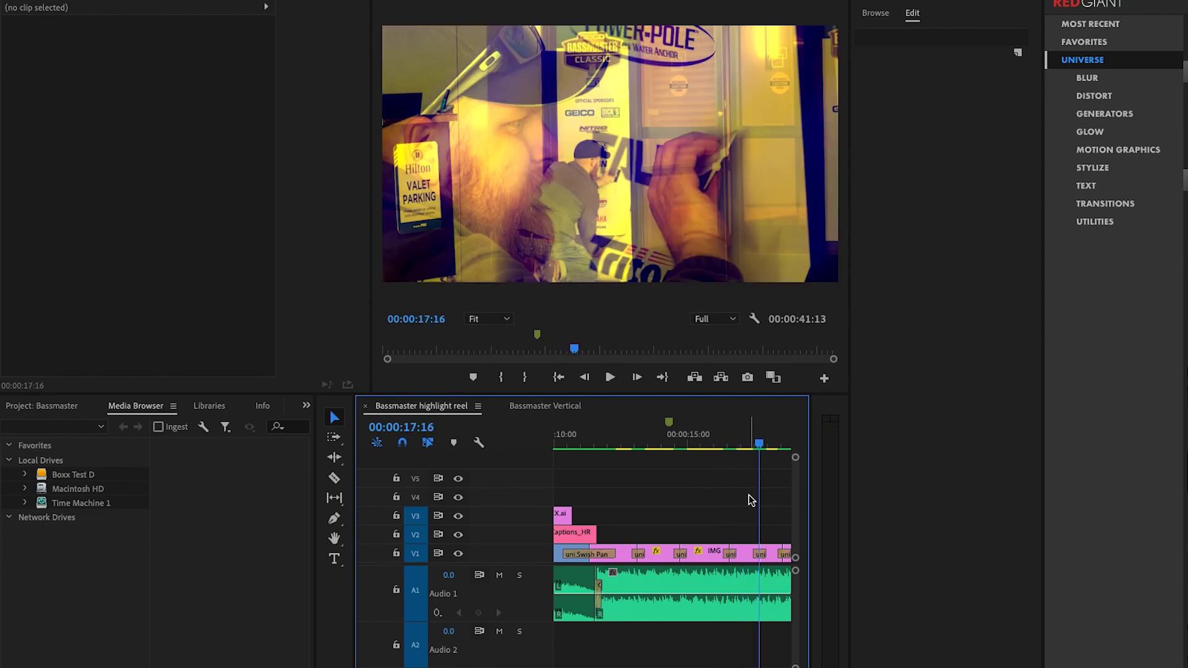
click(761, 554)
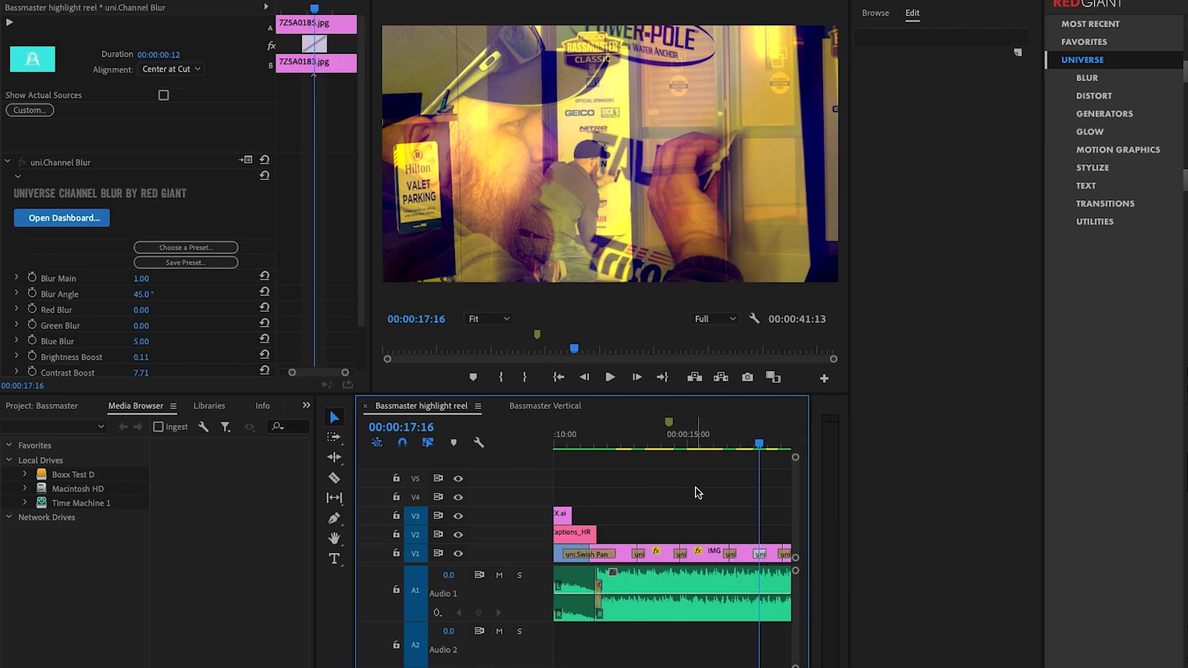
- Select the Channel Surf transition and play through it
scroll(696, 492, down, 3)
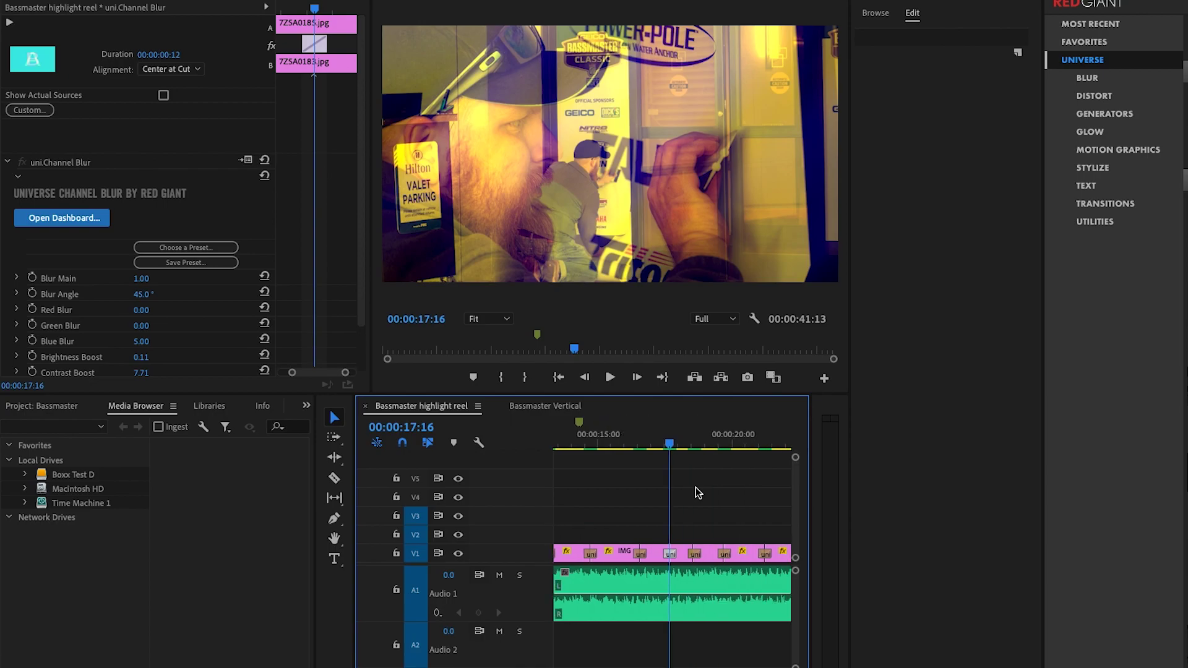
click(693, 554)
key(space)
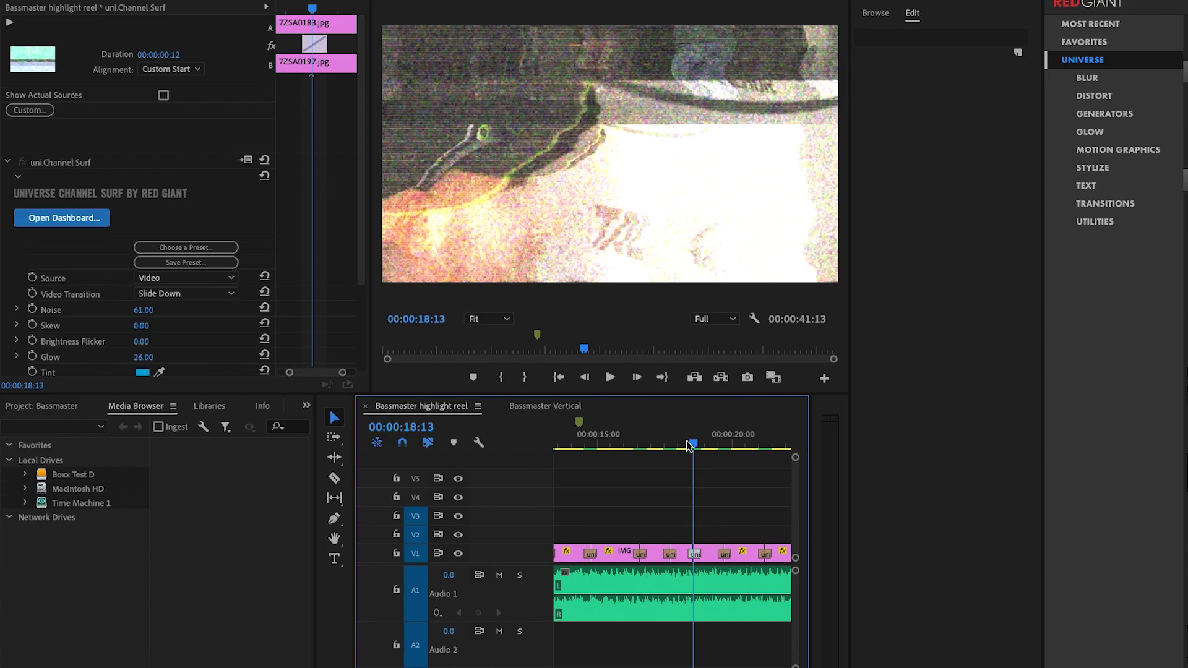
- Scrub to and preview the HalfLight transition, then select the uni.Flicker Cut transition
drag(689, 446, 723, 444)
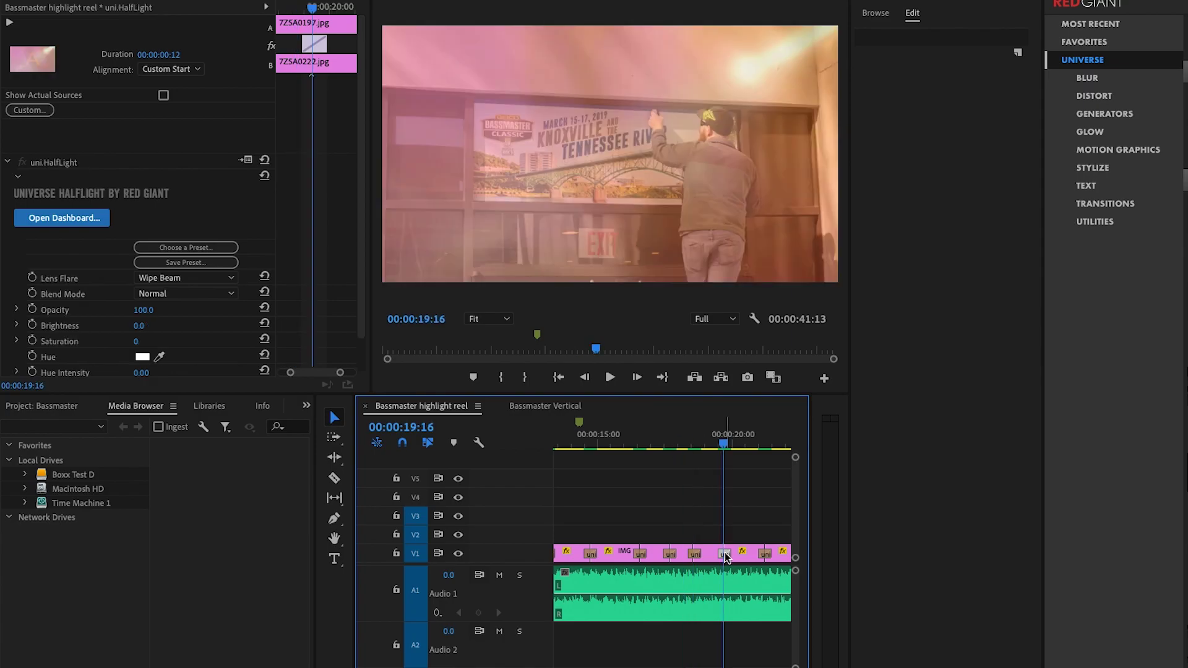
click(719, 446)
key(space)
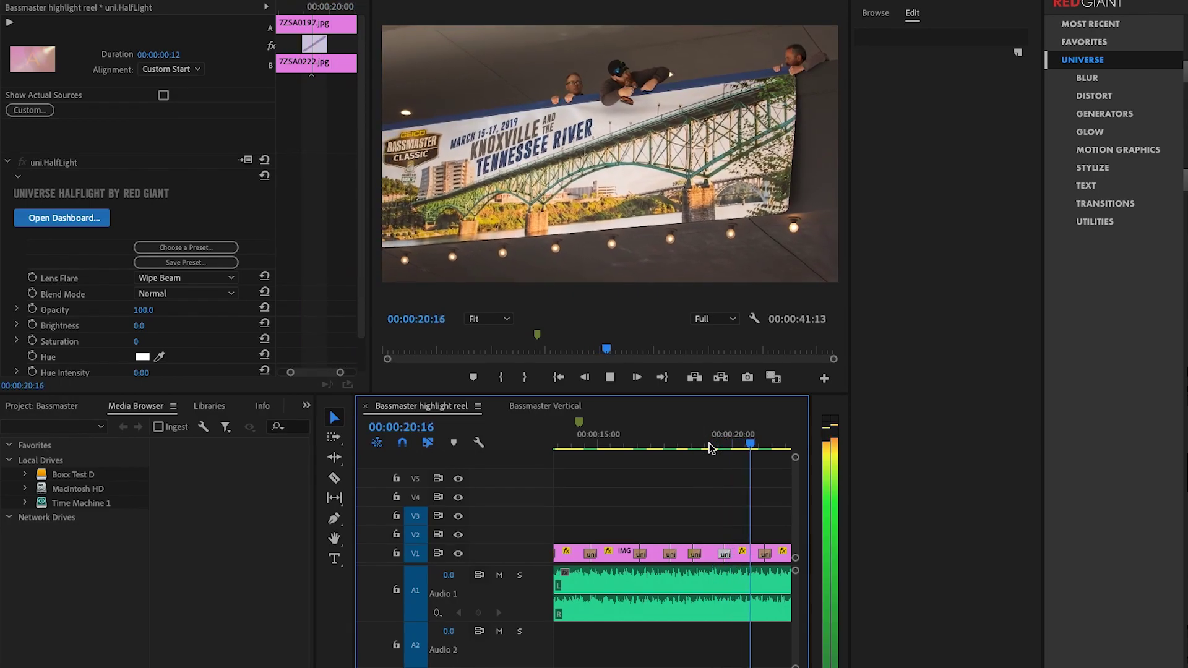
key(space)
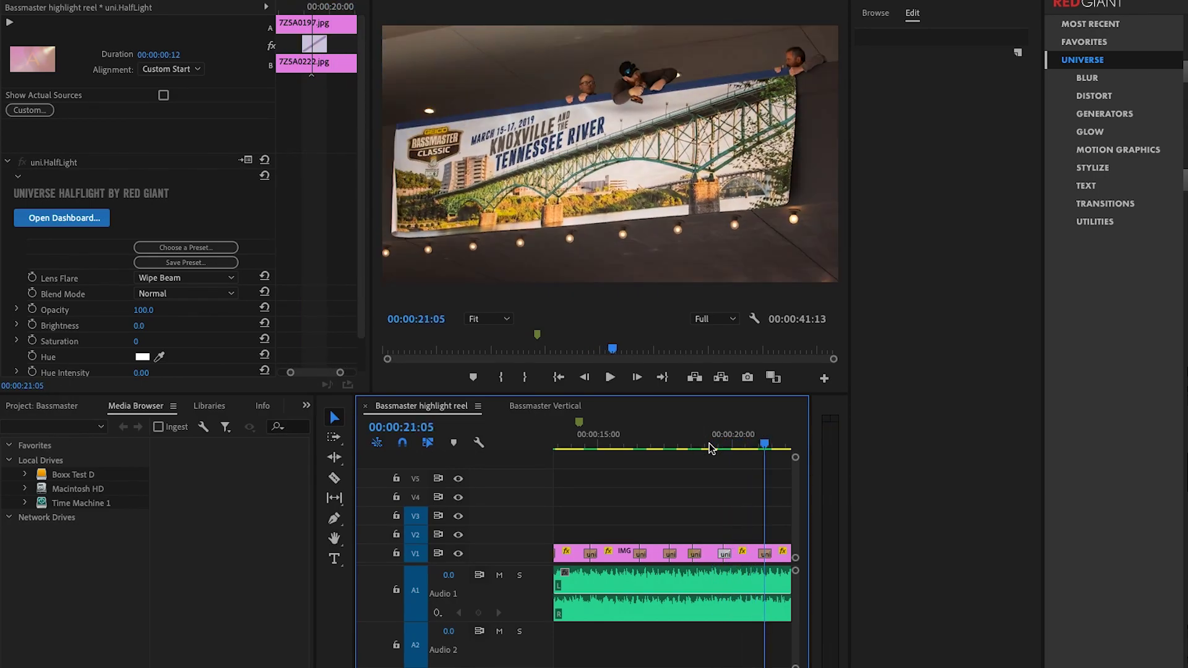
click(765, 553)
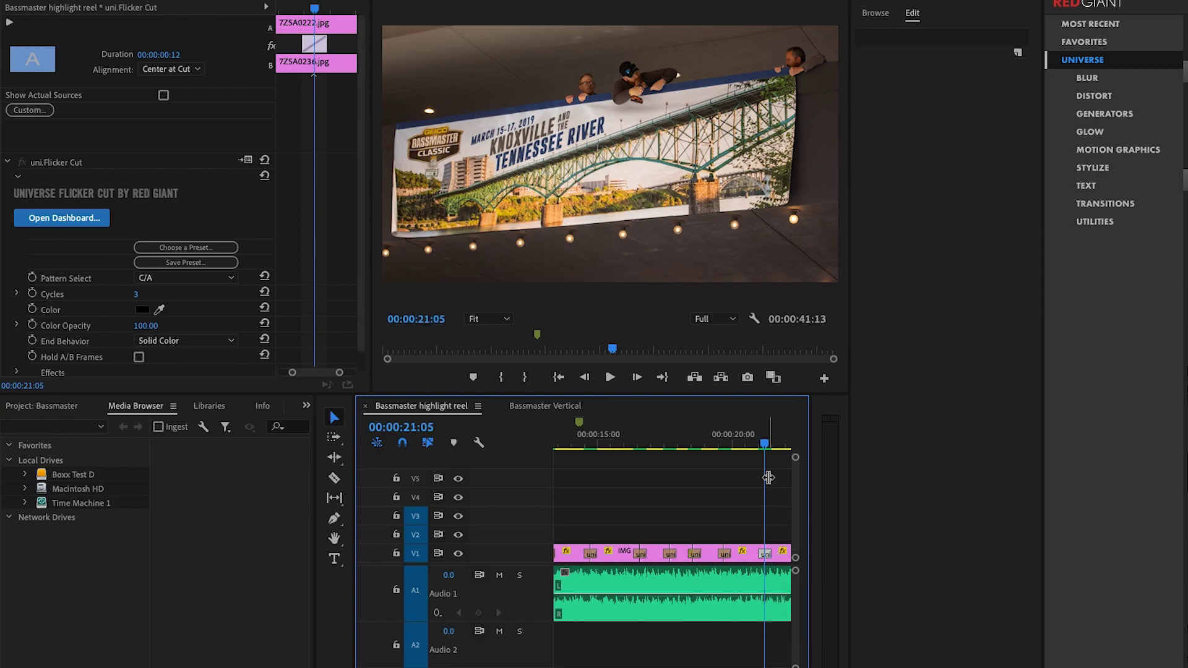
- Play through the Flicker Cut transition and jump to the next edit
scroll(768, 478, down, 2)
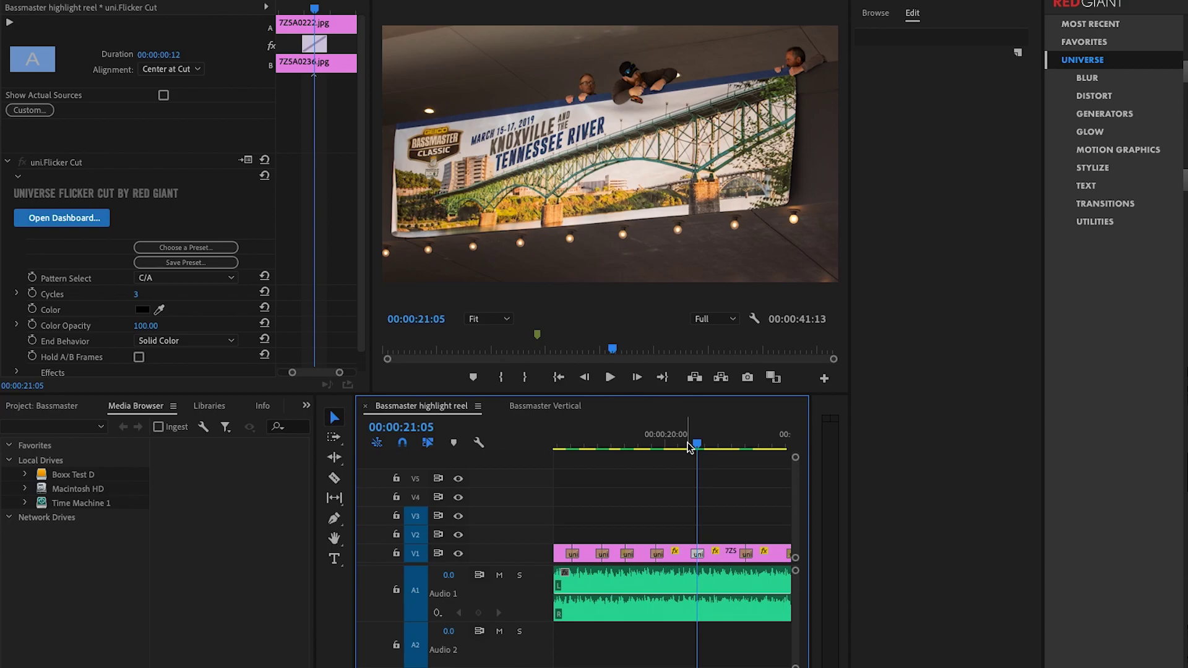
key(space)
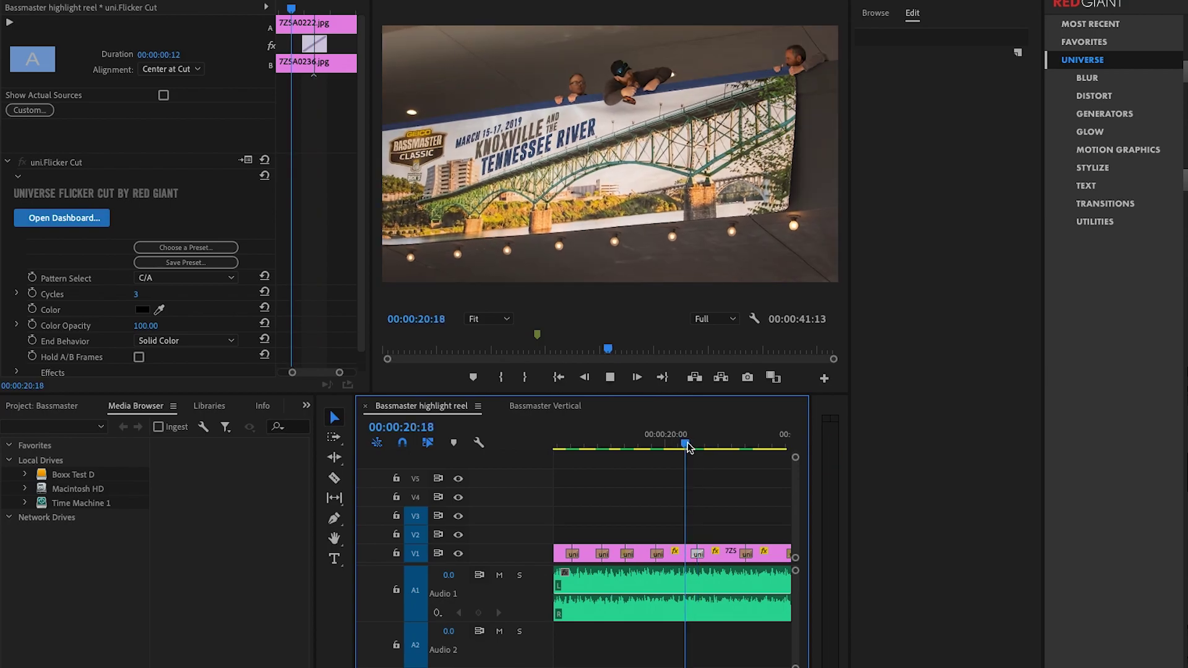
key(space)
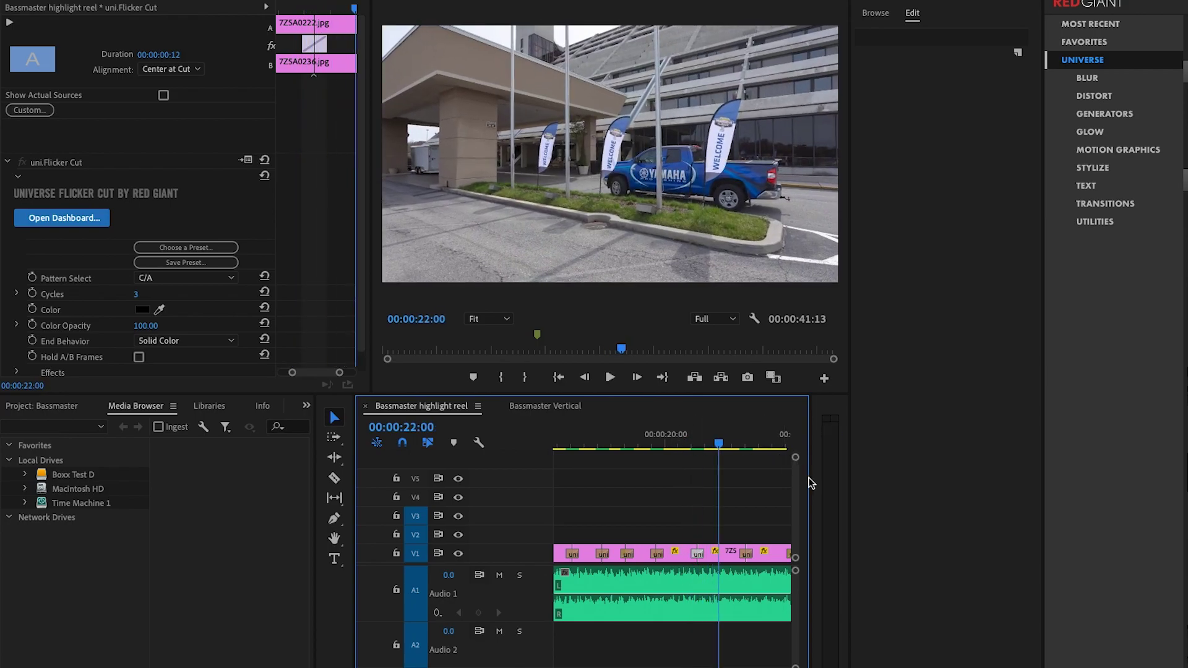
key(Down)
- Select and preview the uni.Color Mosaic Transition with its Prismlight color map
click(746, 553)
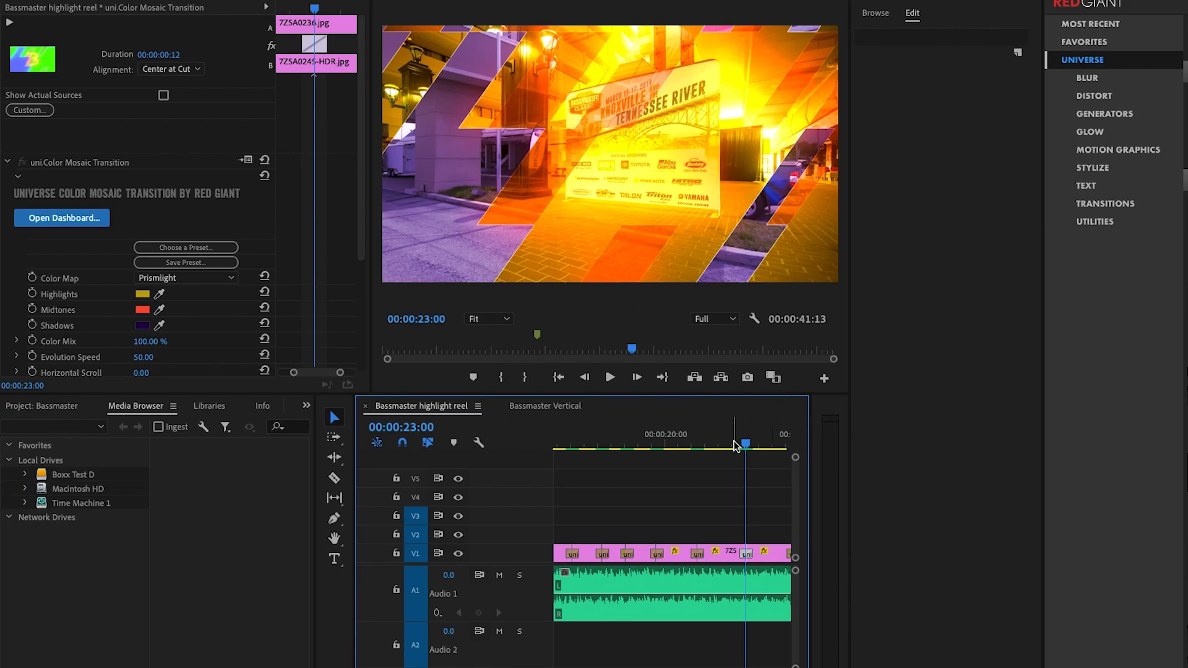
key(space)
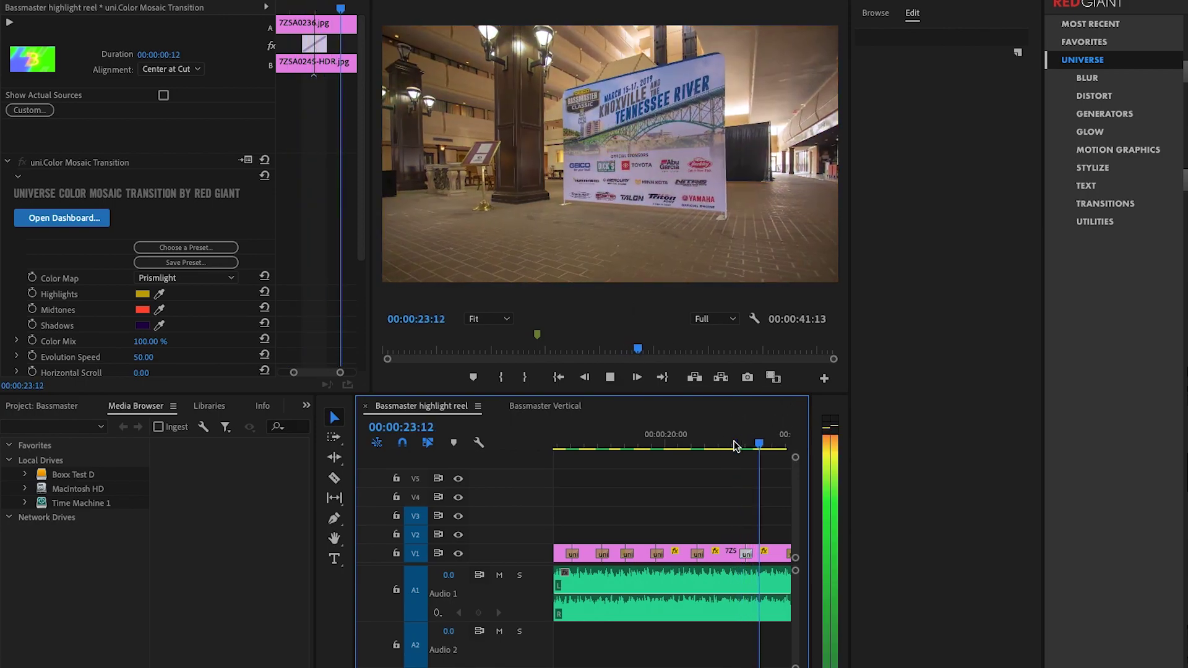
key(space)
scroll(747, 515, down, 3)
- Select the Carousel transition at the 00:00:24:19 cut and park the playhead at 00:00:24:18
click(613, 443)
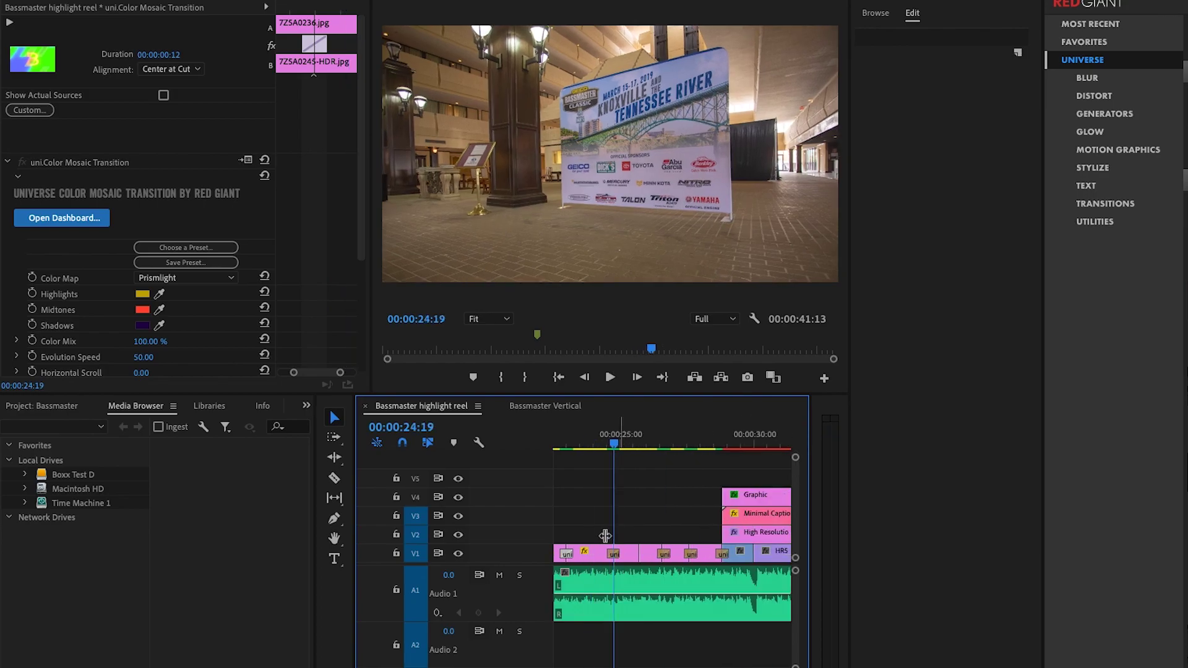
click(613, 553)
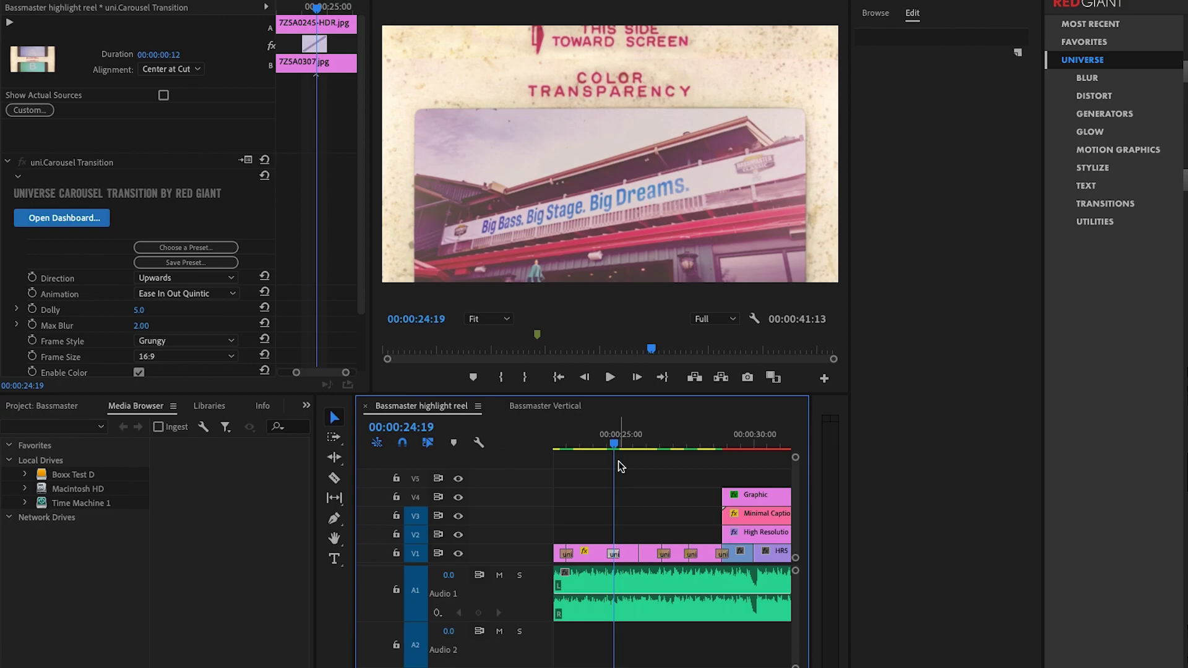
click(613, 442)
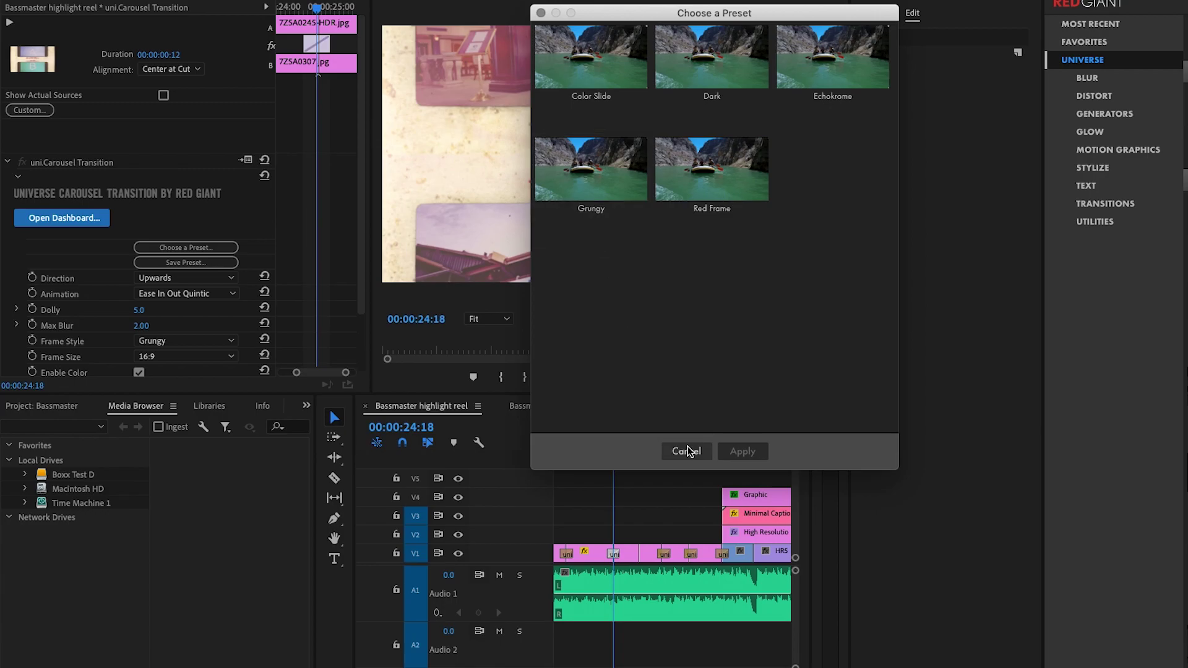
- Apply the Echokrome preset to the Carousel transition, then move ahead to the glitch transition at 00:00:26:14
mouse_move(795, 69)
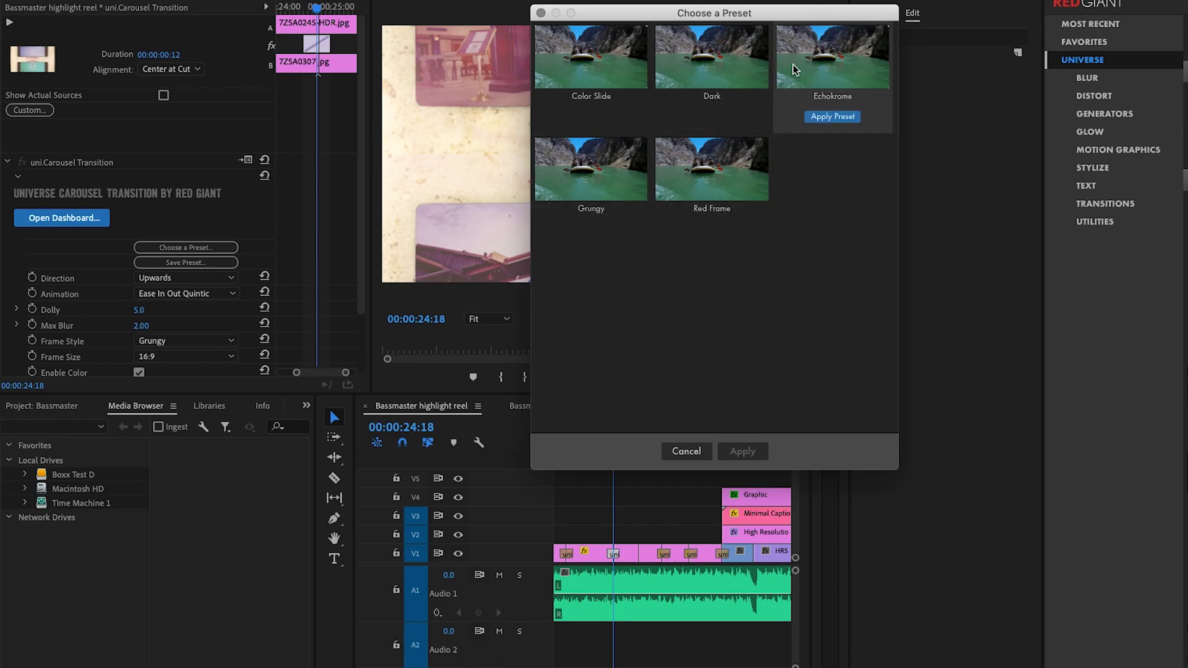
click(825, 118)
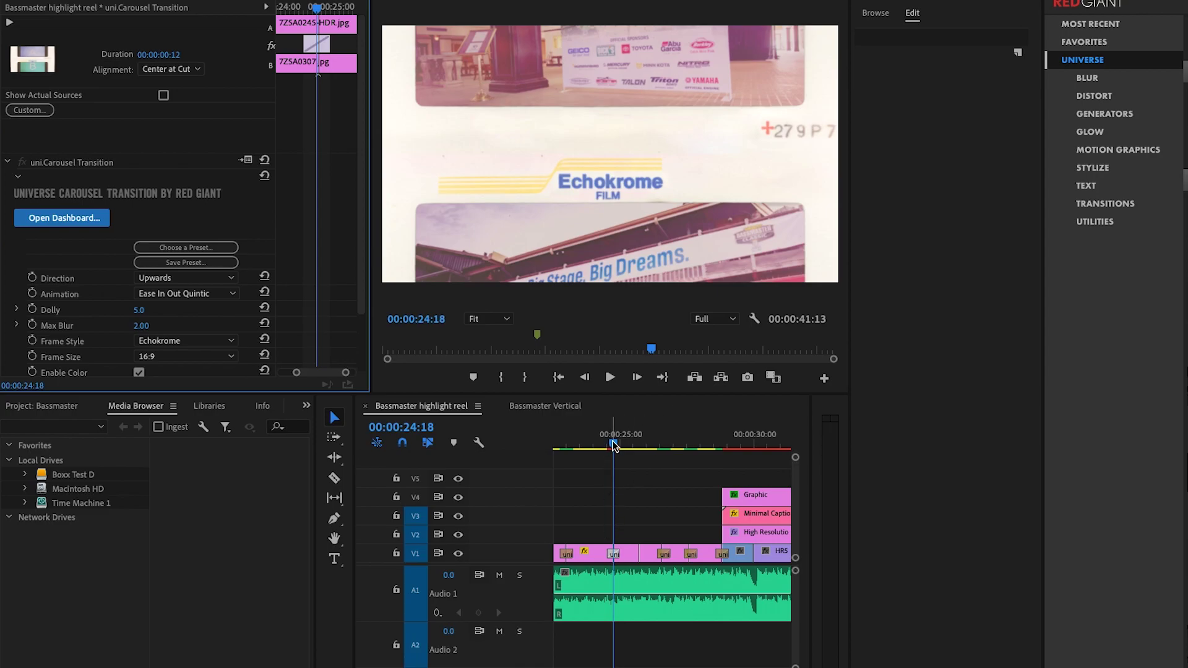
click(663, 444)
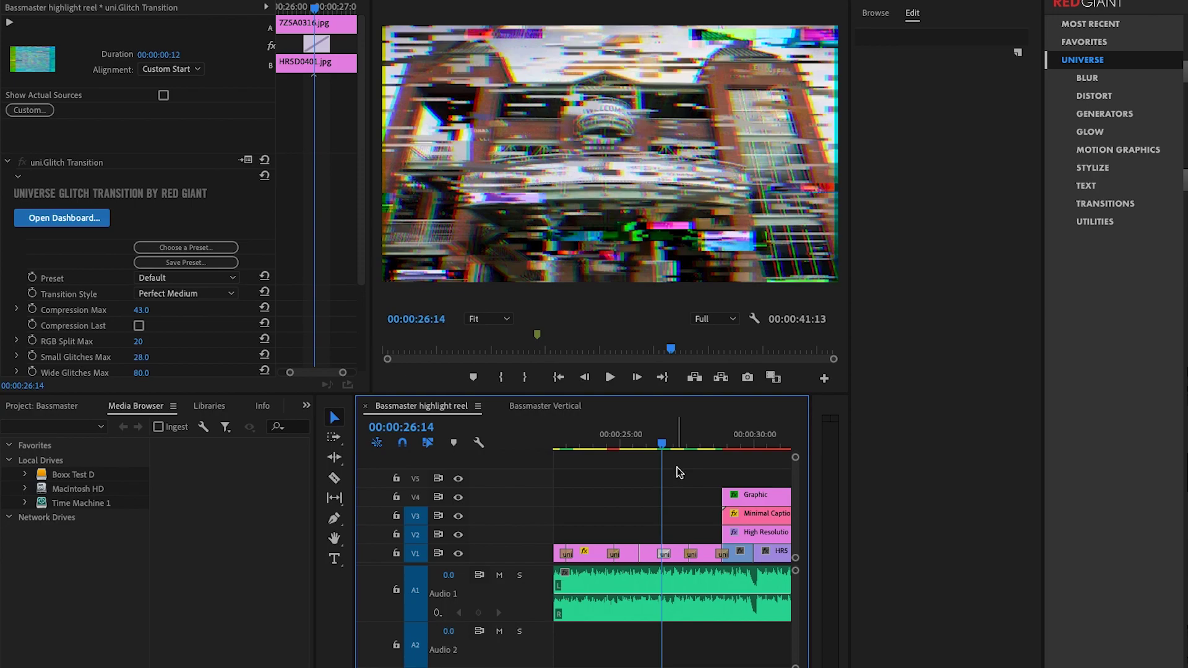
- Select the RetroGrade transition on the WELCOME shot at 27:14, then jump to the Spectralicious edit at 28:18
click(691, 438)
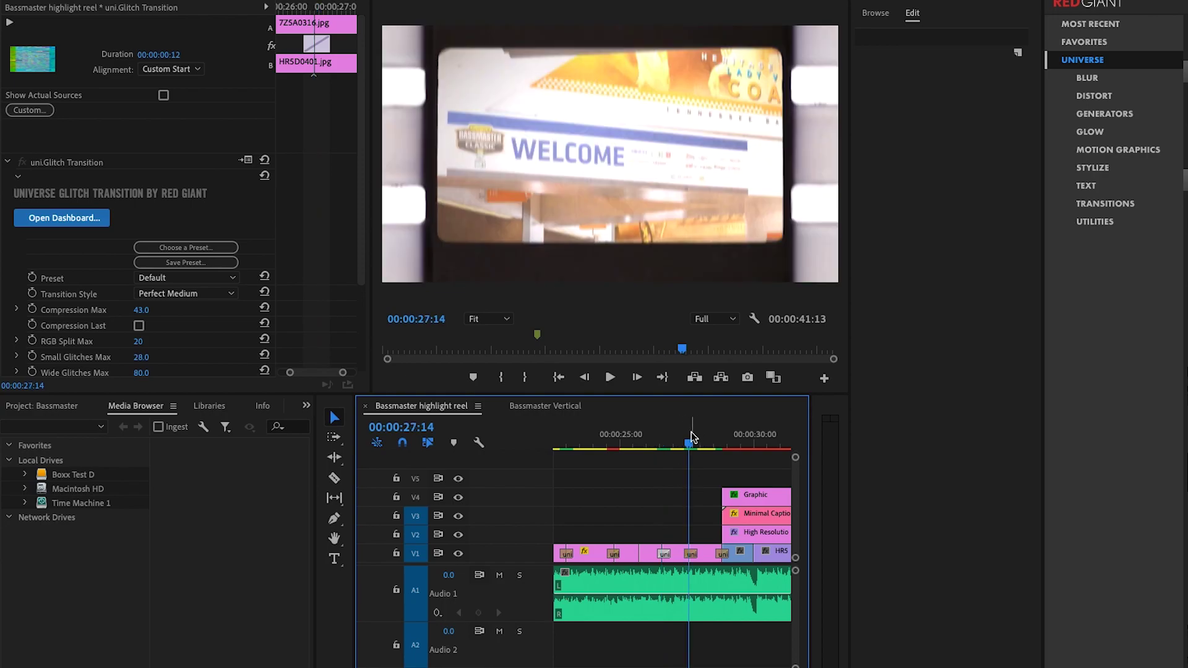
click(690, 554)
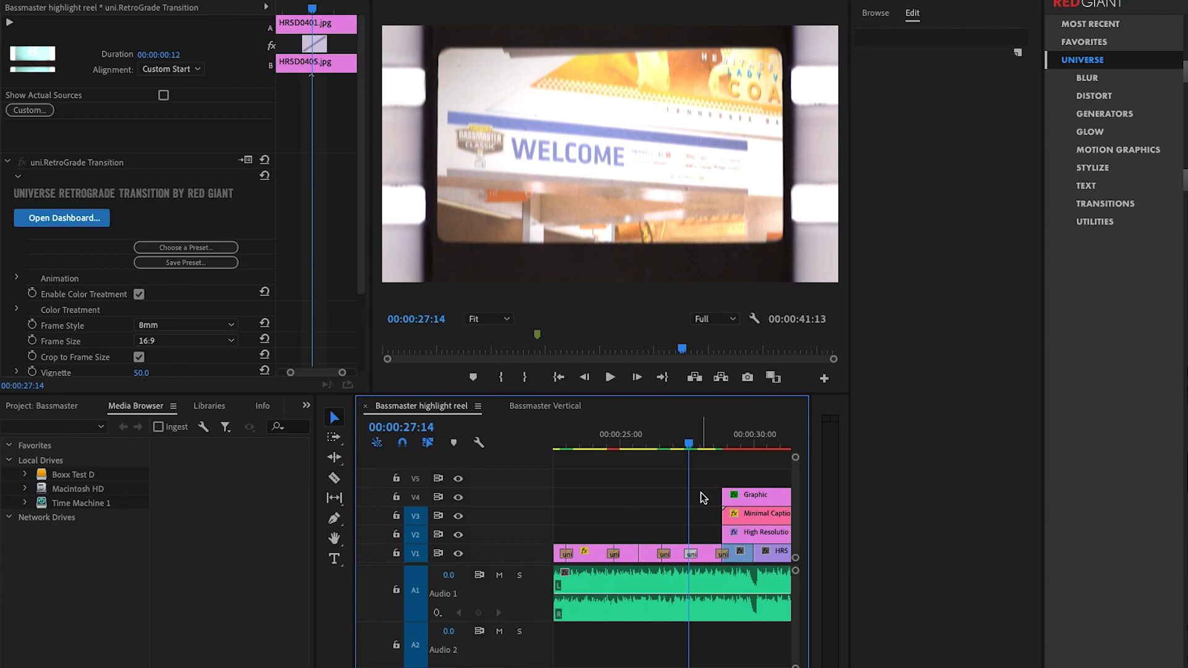
key(Down)
key(minus)
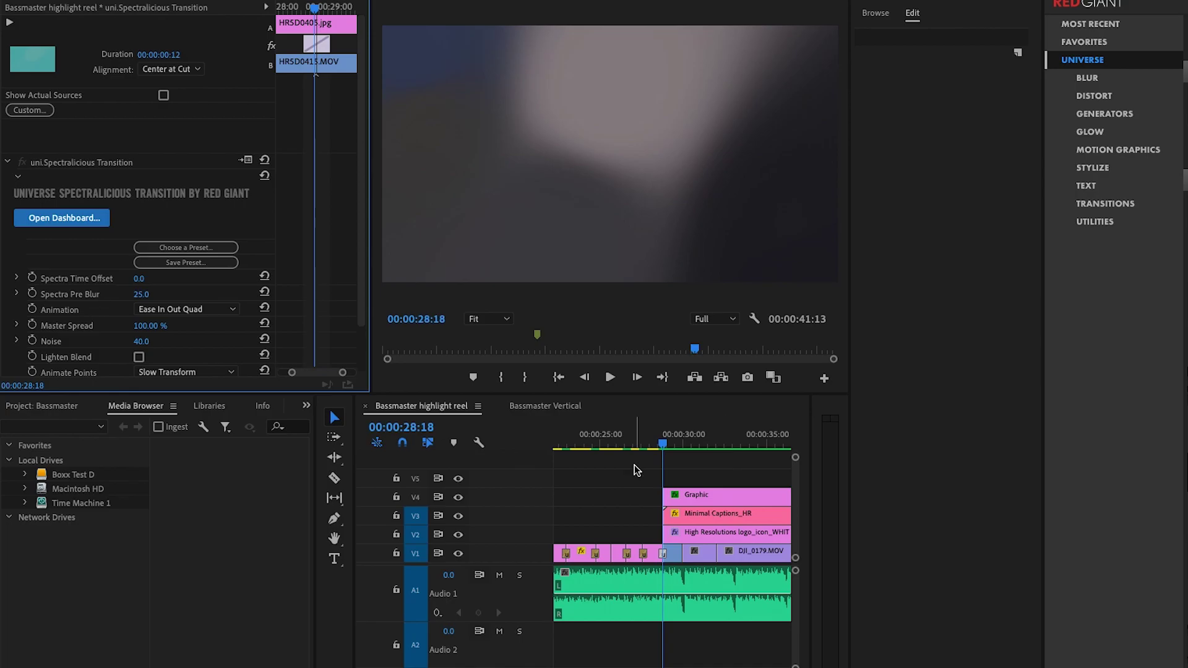
click(164, 248)
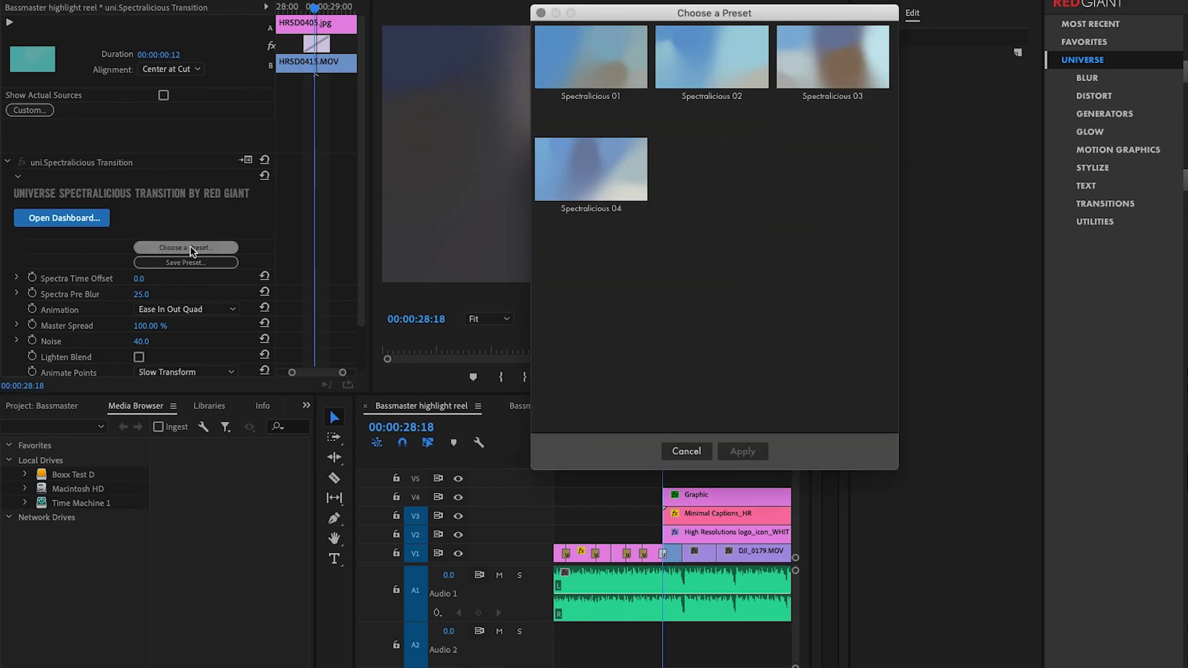
mouse_move(835, 62)
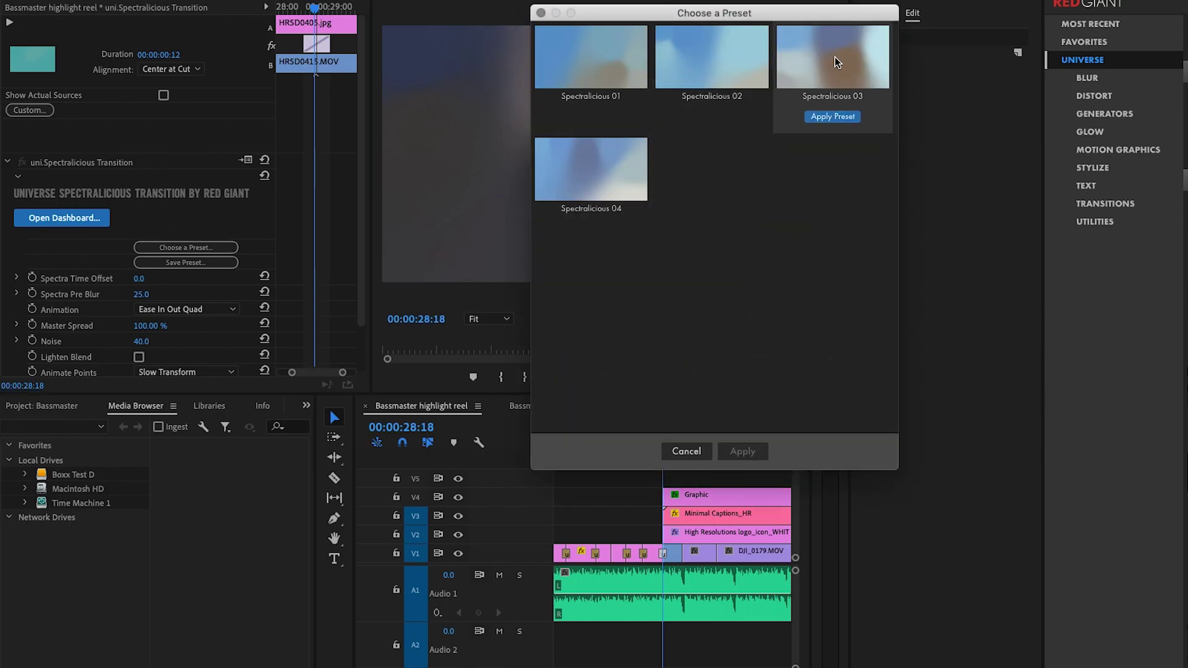
mouse_move(728, 64)
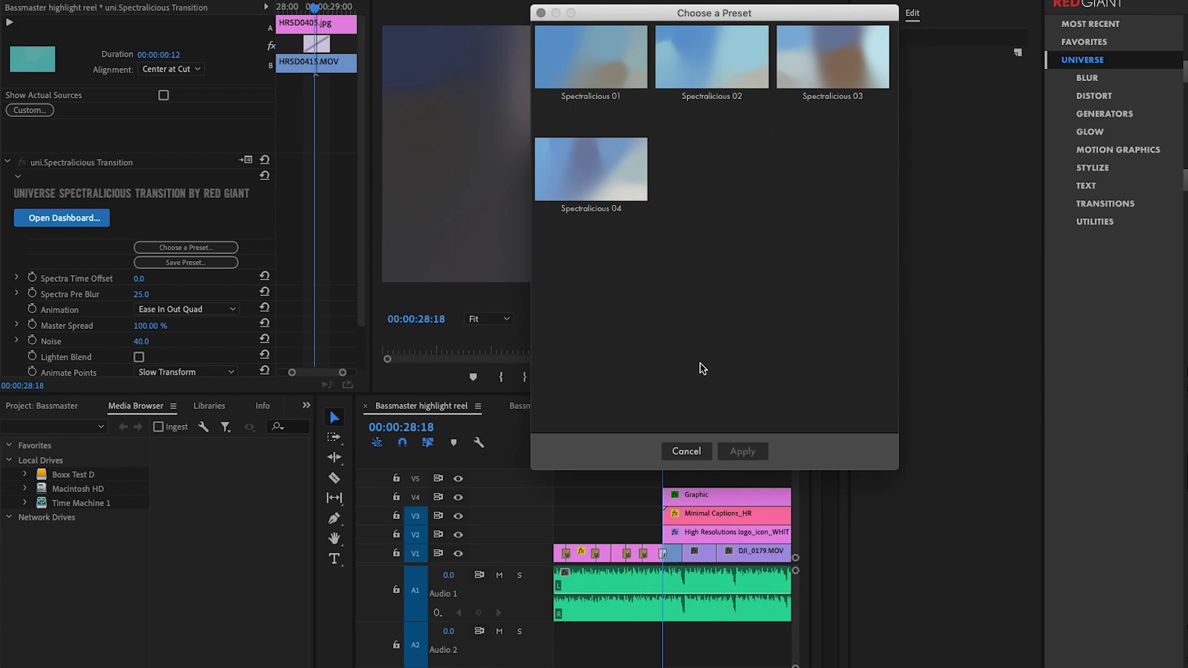
click(686, 451)
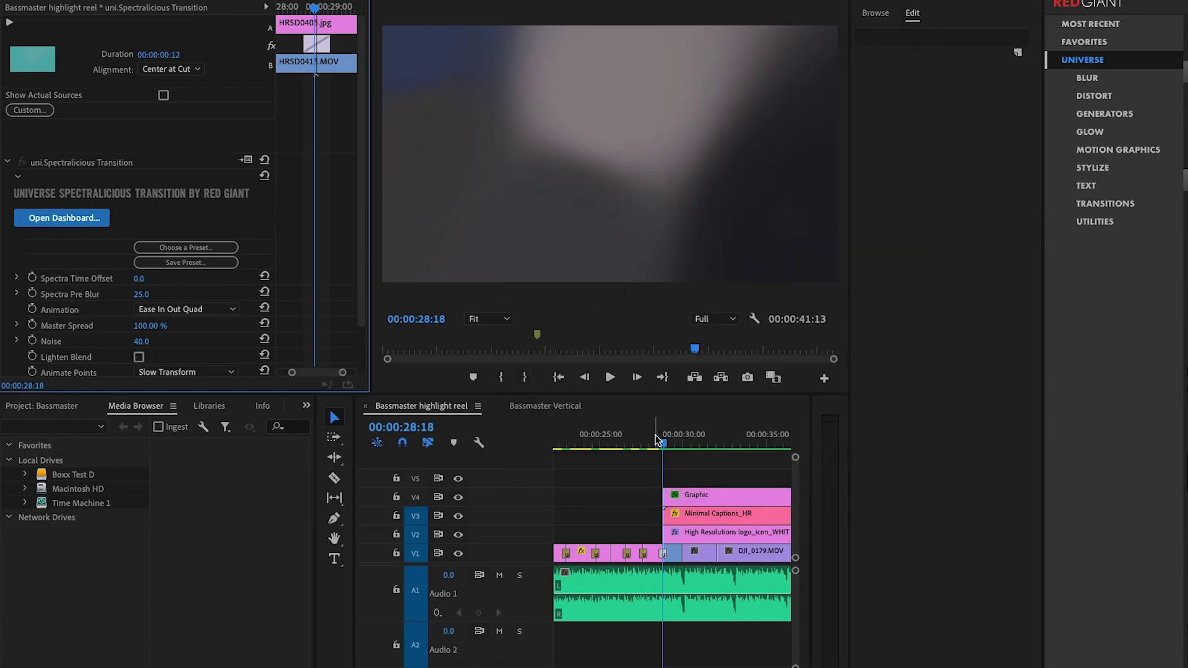
click(658, 447)
key(space)
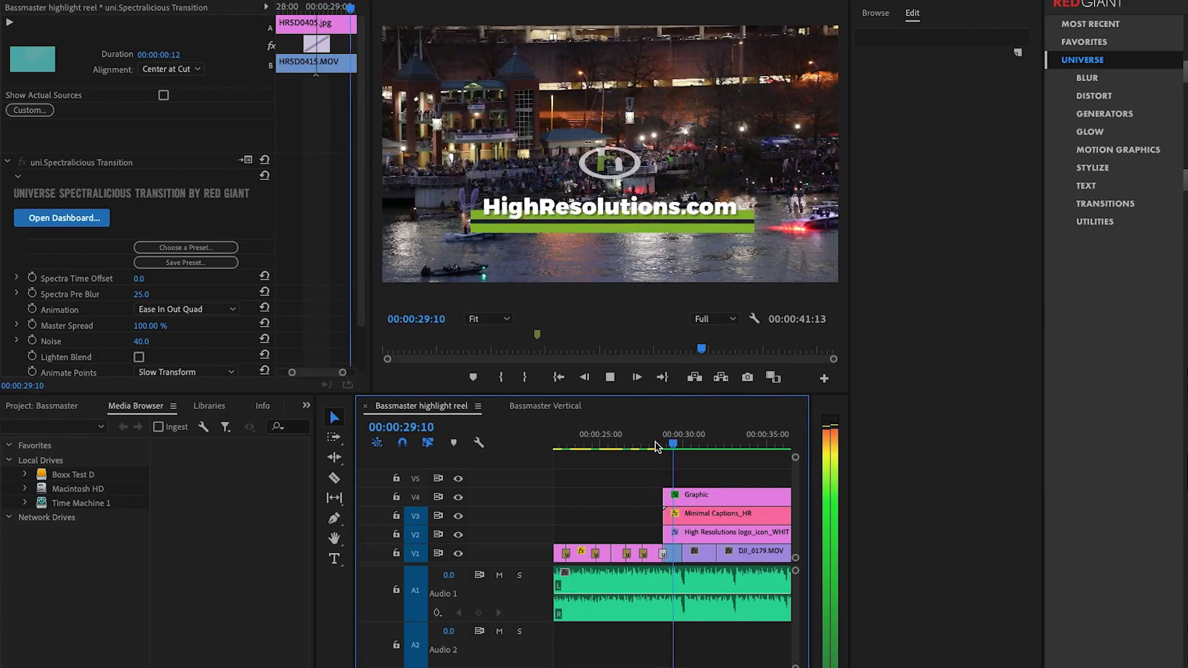
key(space)
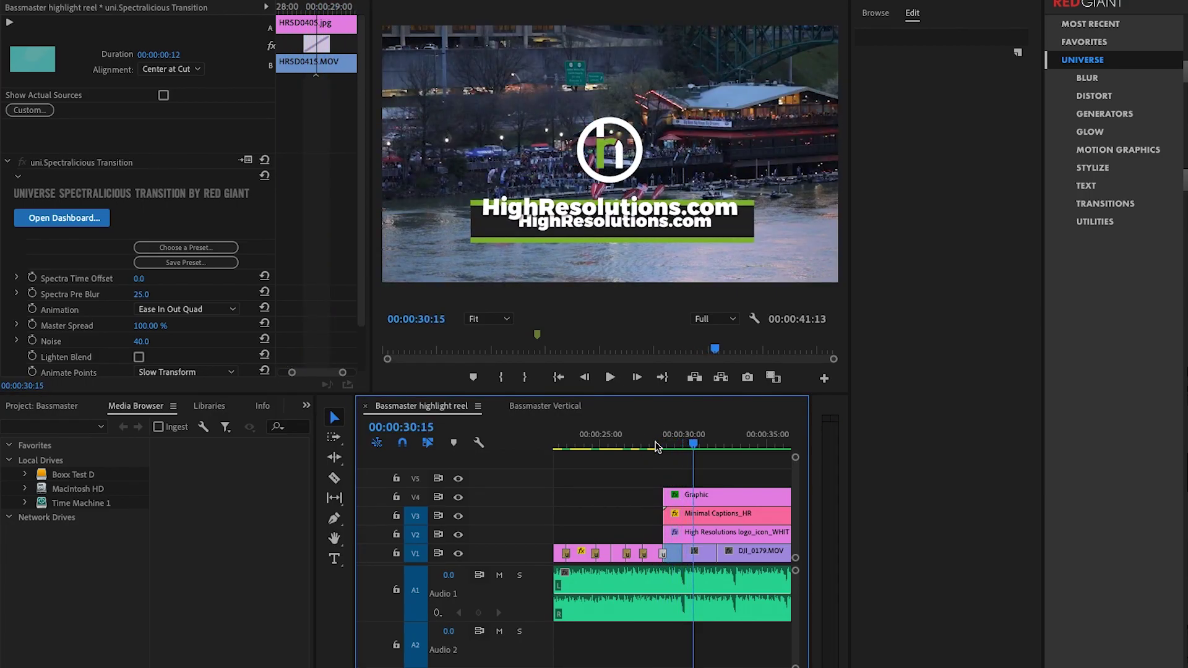
click(459, 516)
click(749, 444)
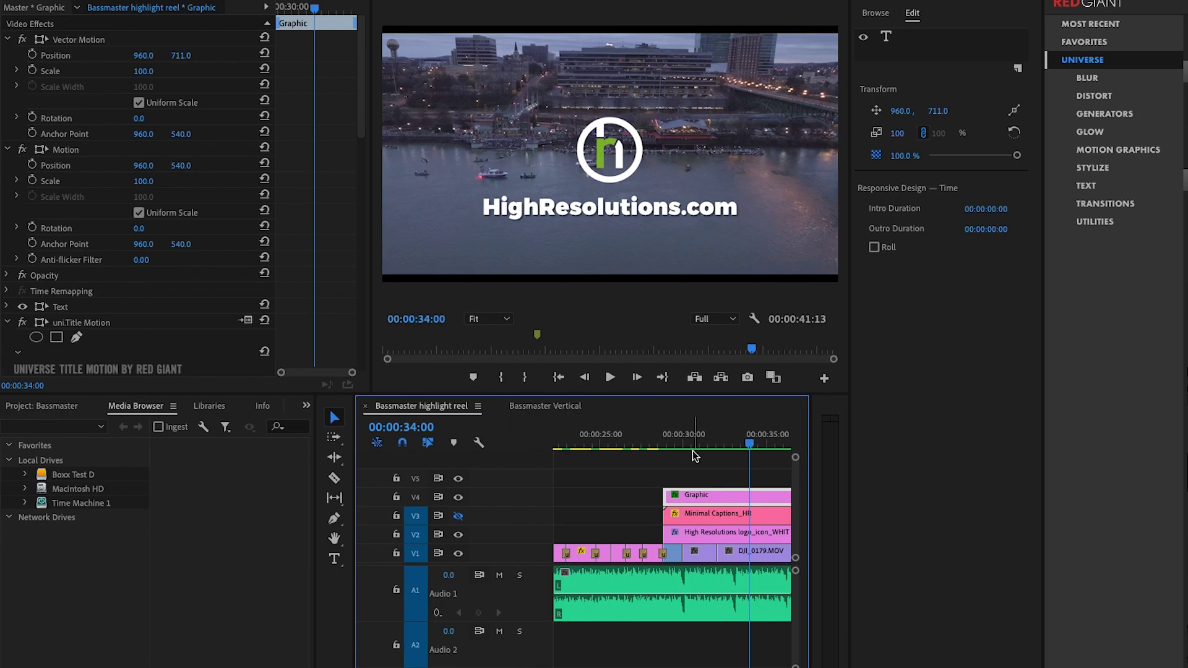
- Browse the uni.Title Motion presets for the end-title graphic
scroll(218, 322, down, 10)
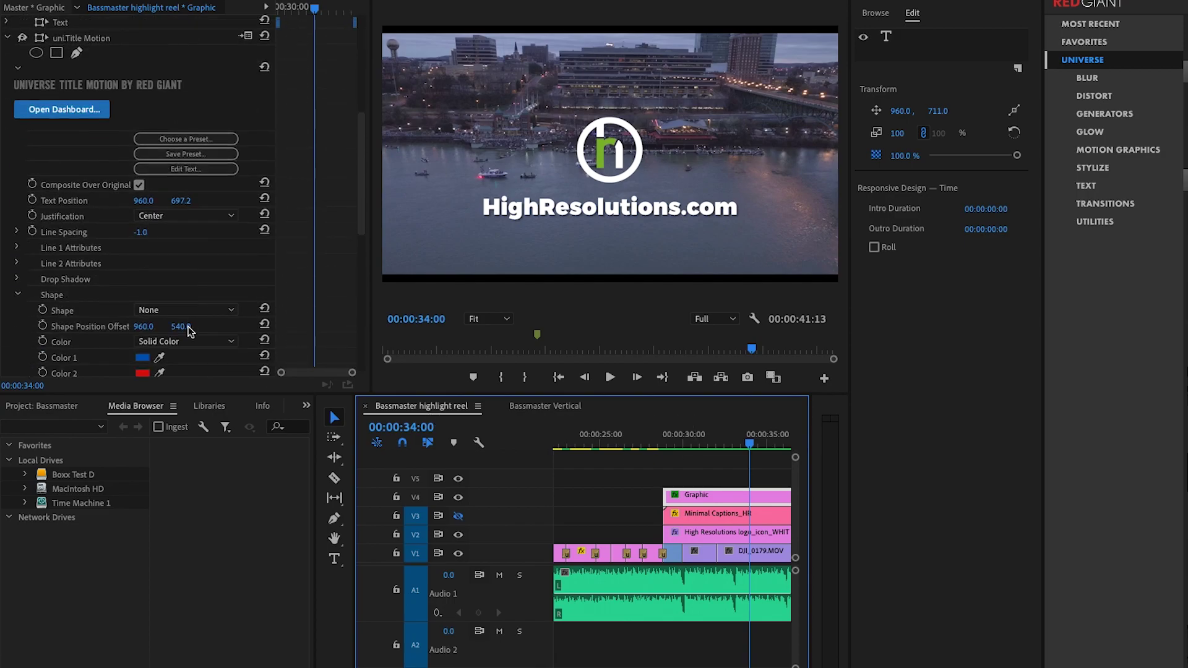
click(183, 79)
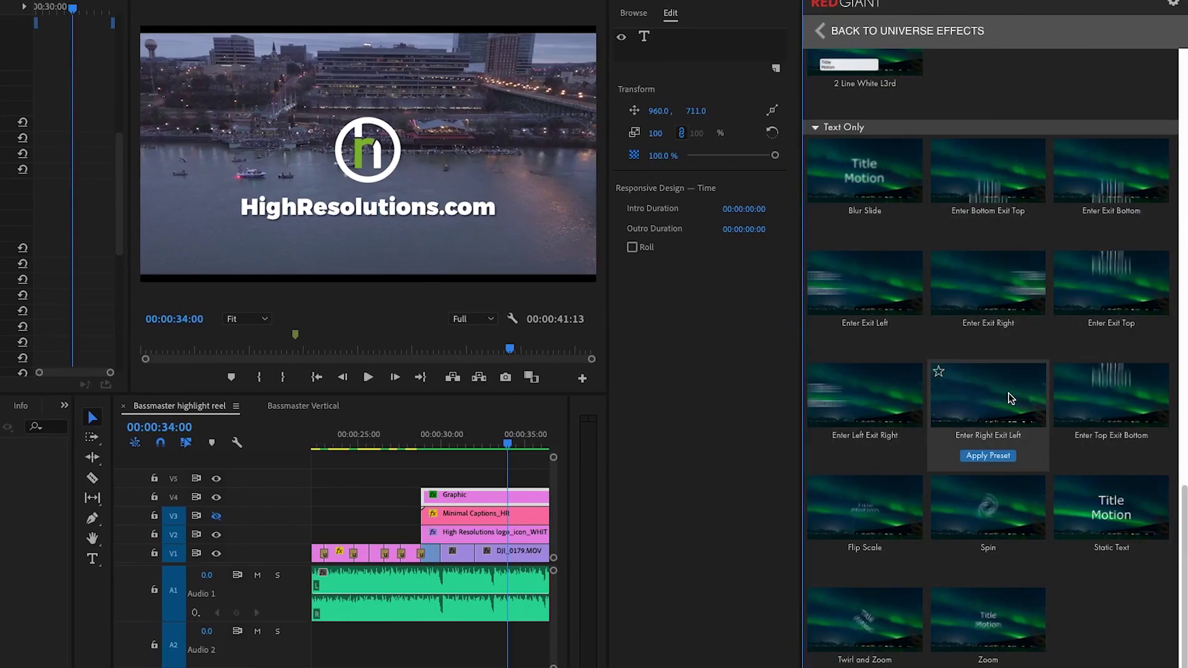
mouse_move(863, 403)
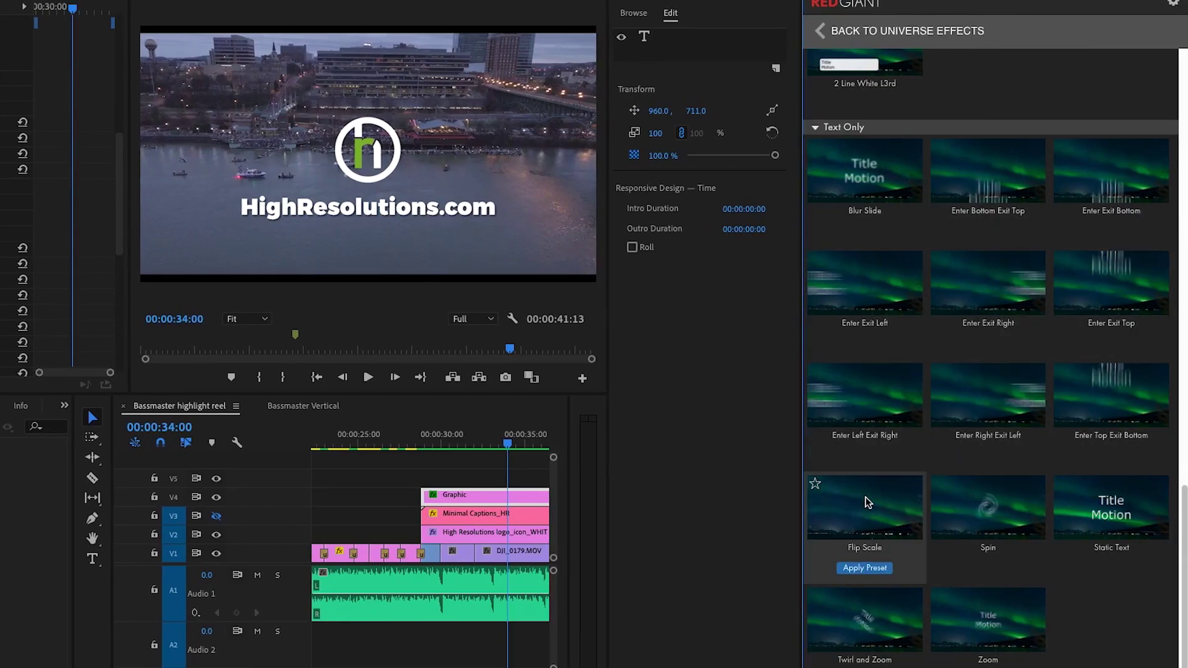
scroll(1110, 187, up, 10)
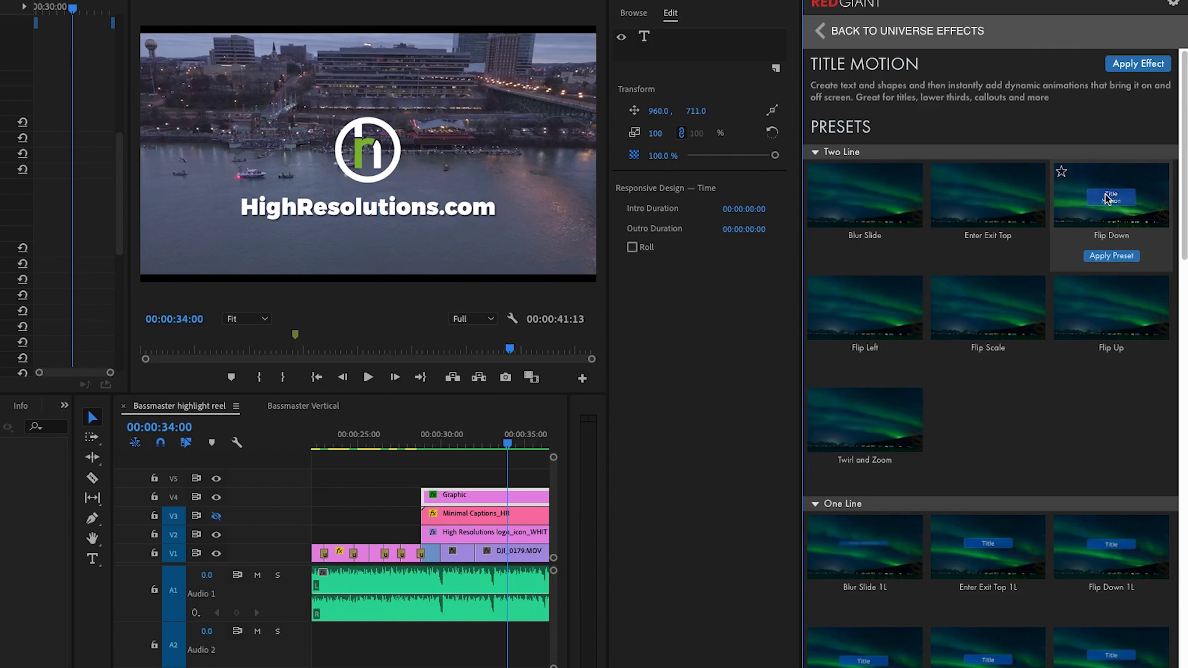
- Play the HighResolutions.com end title from just before it starts
click(422, 436)
key(space)
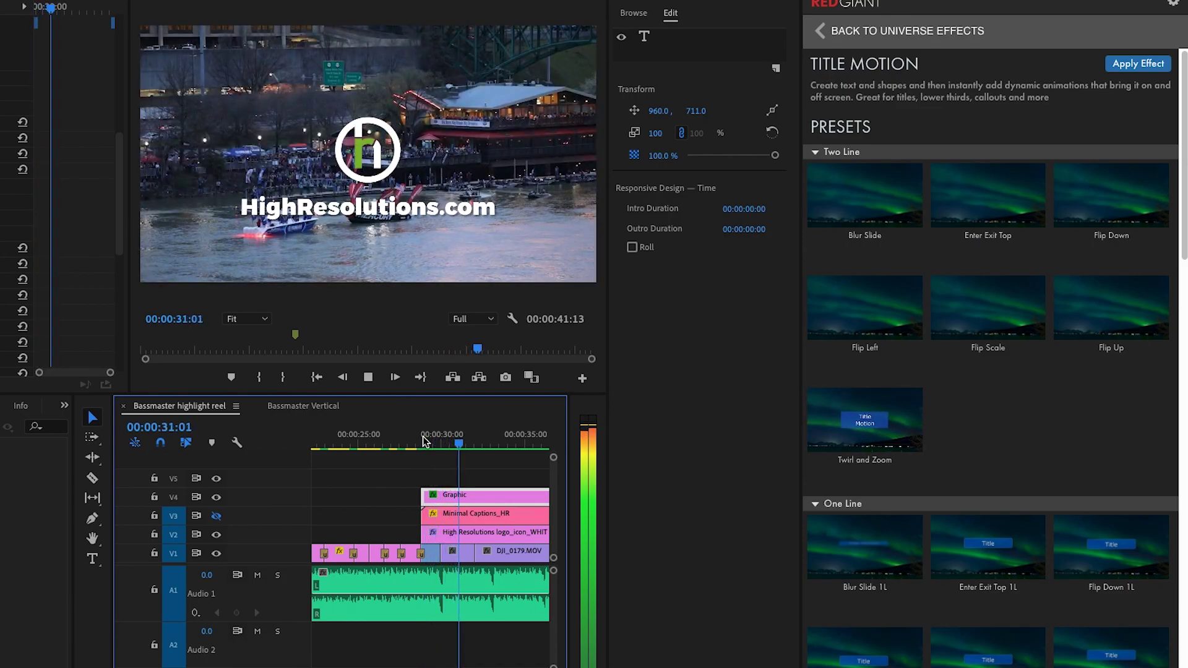
key(space)
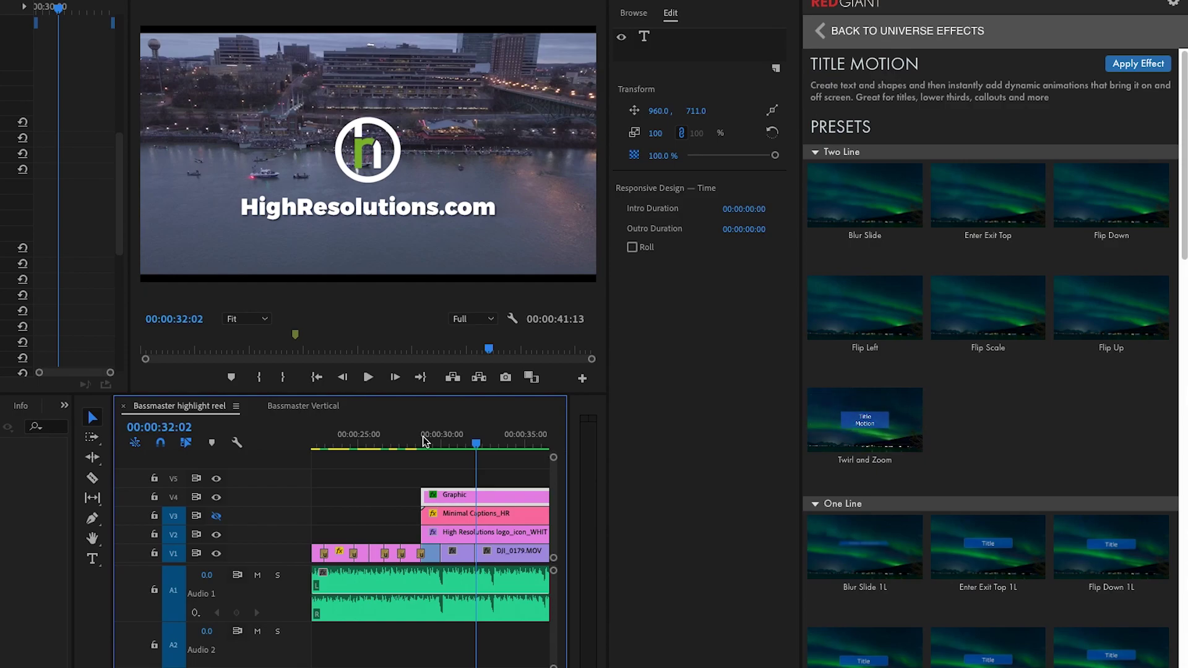
click(419, 440)
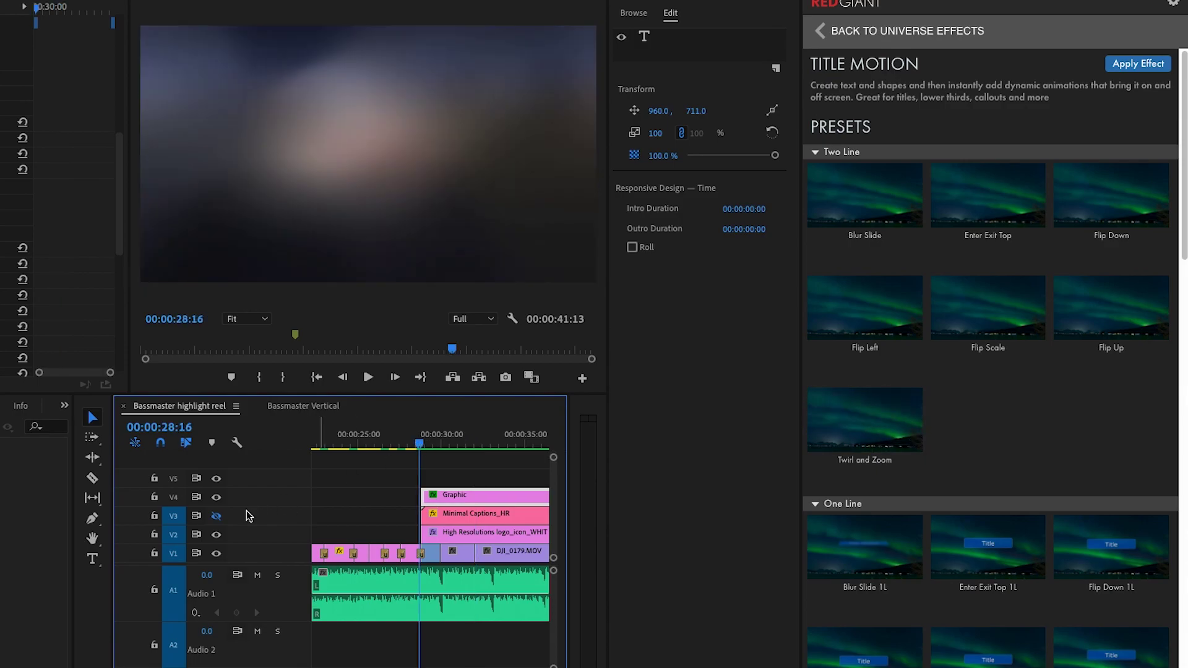
- Compare the caption version with the Graphic track hidden, then keep Graphic on and Minimal Captions off
click(216, 497)
key(space)
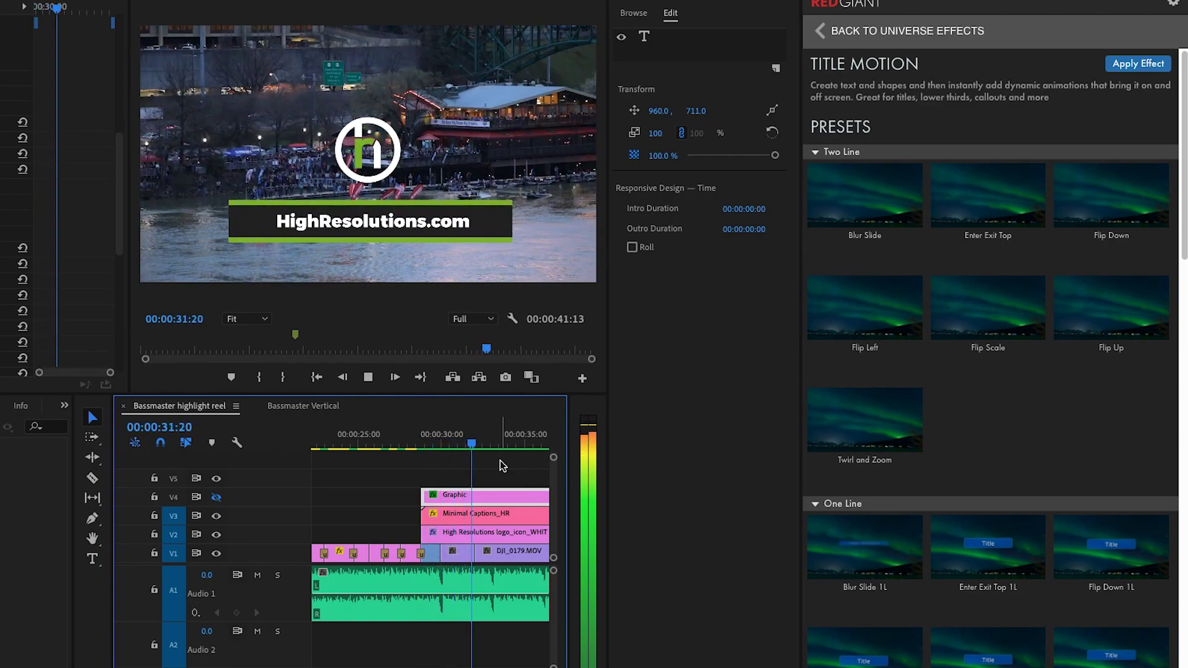
key(space)
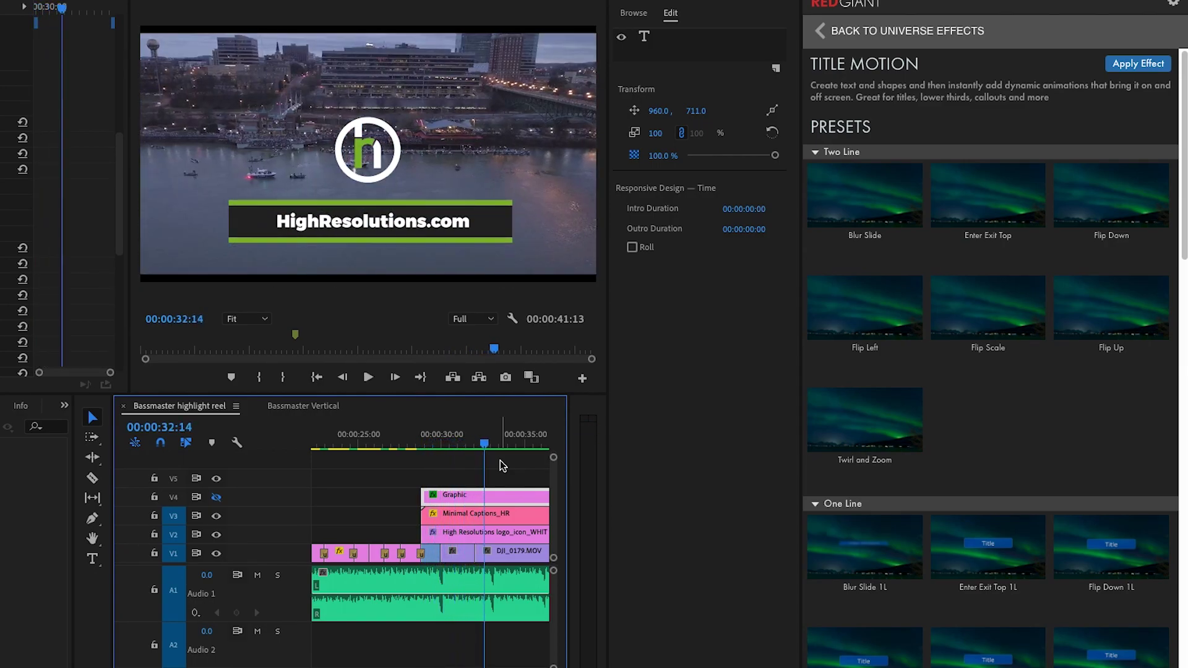
click(215, 496)
click(215, 514)
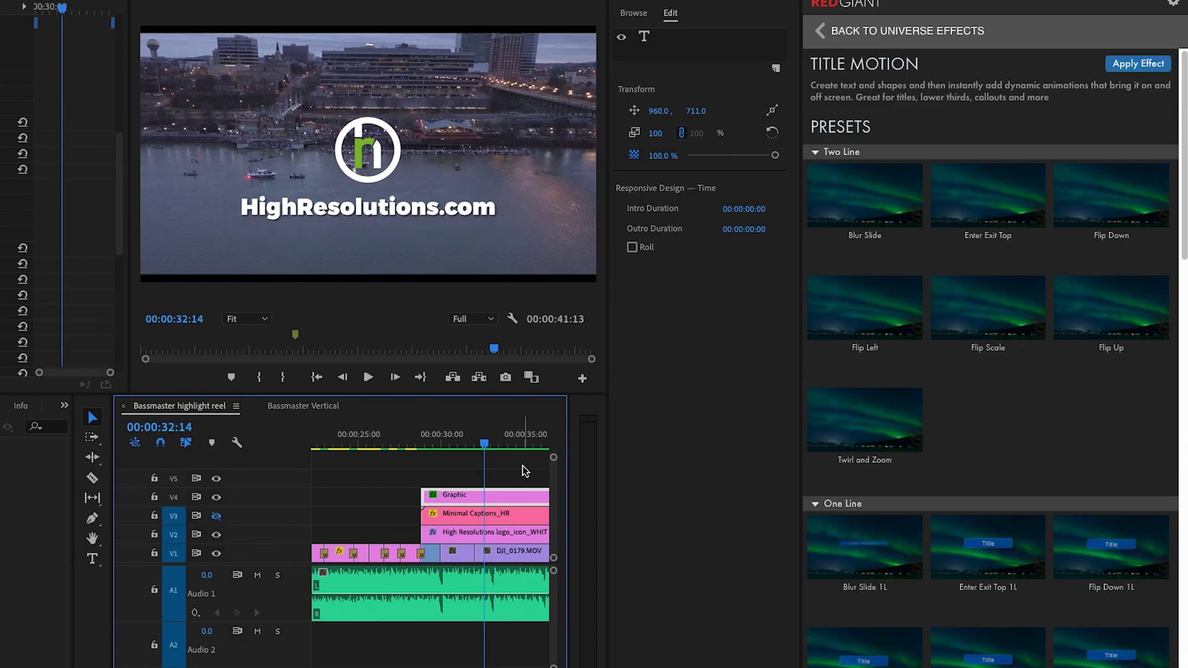
- Browse the Universe Text effects such as Hacker Text and Type On, then open the Bassmaster Vertical sequence
click(821, 29)
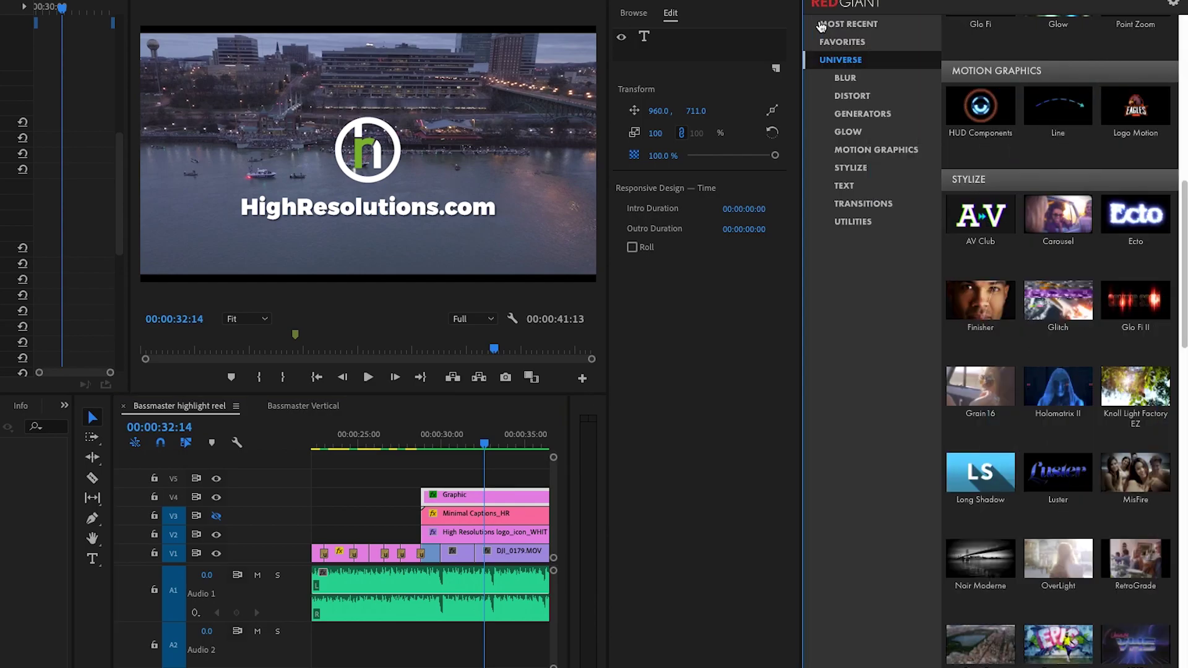
scroll(980, 267, up, 1)
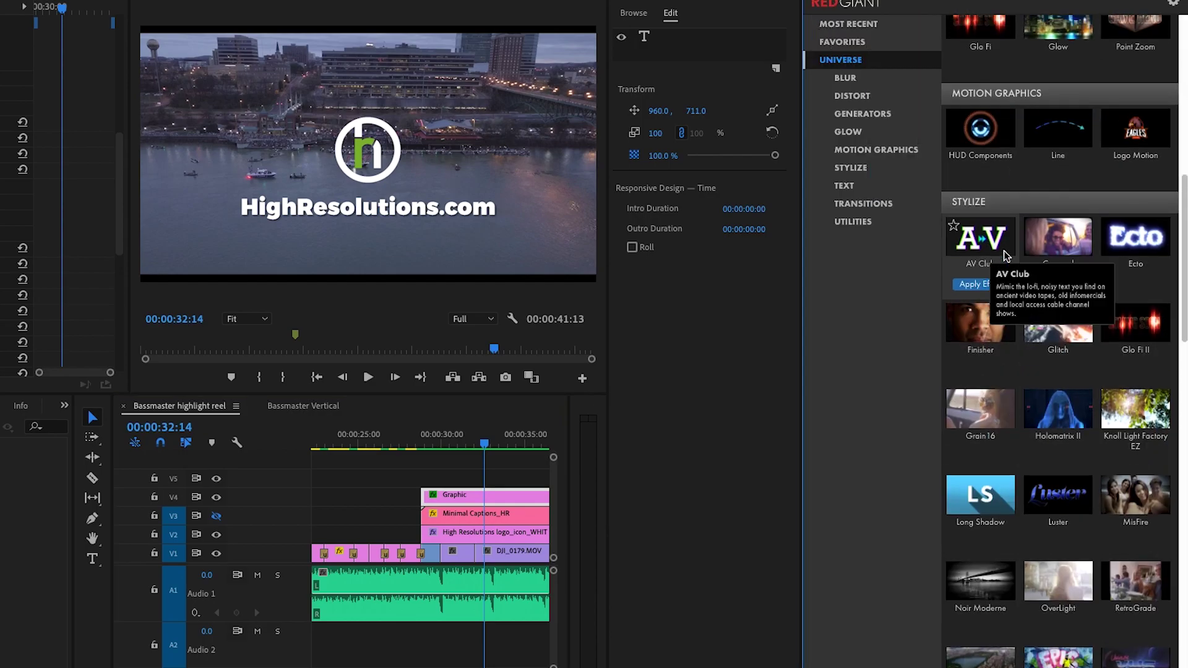
click(850, 186)
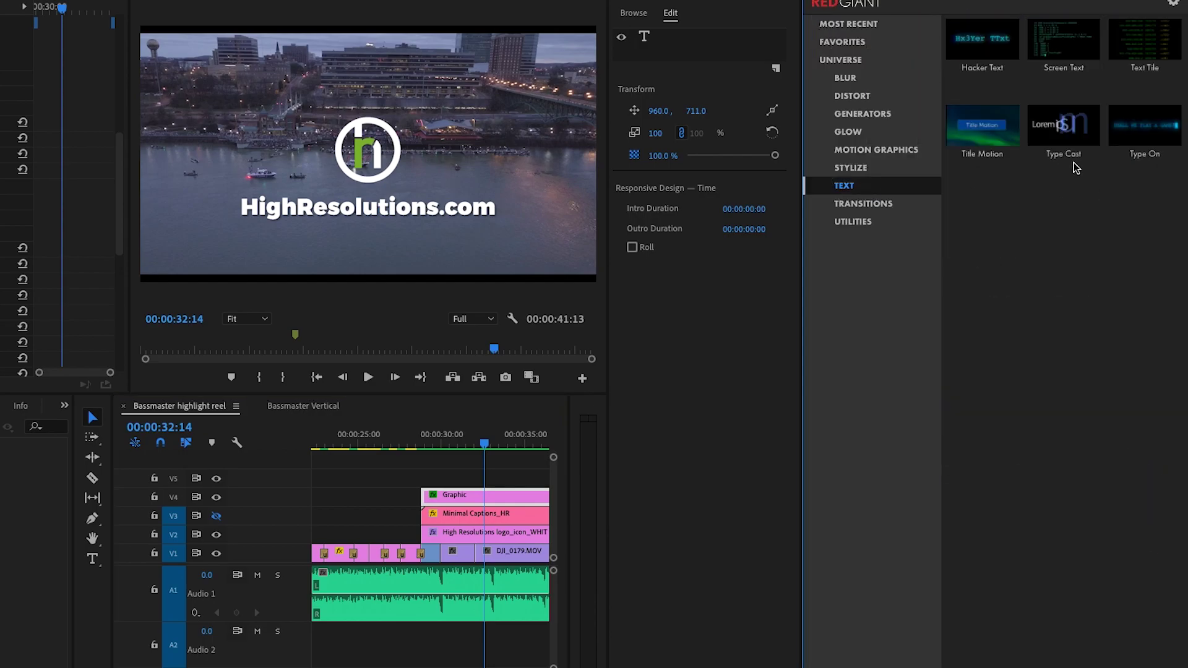
mouse_move(988, 41)
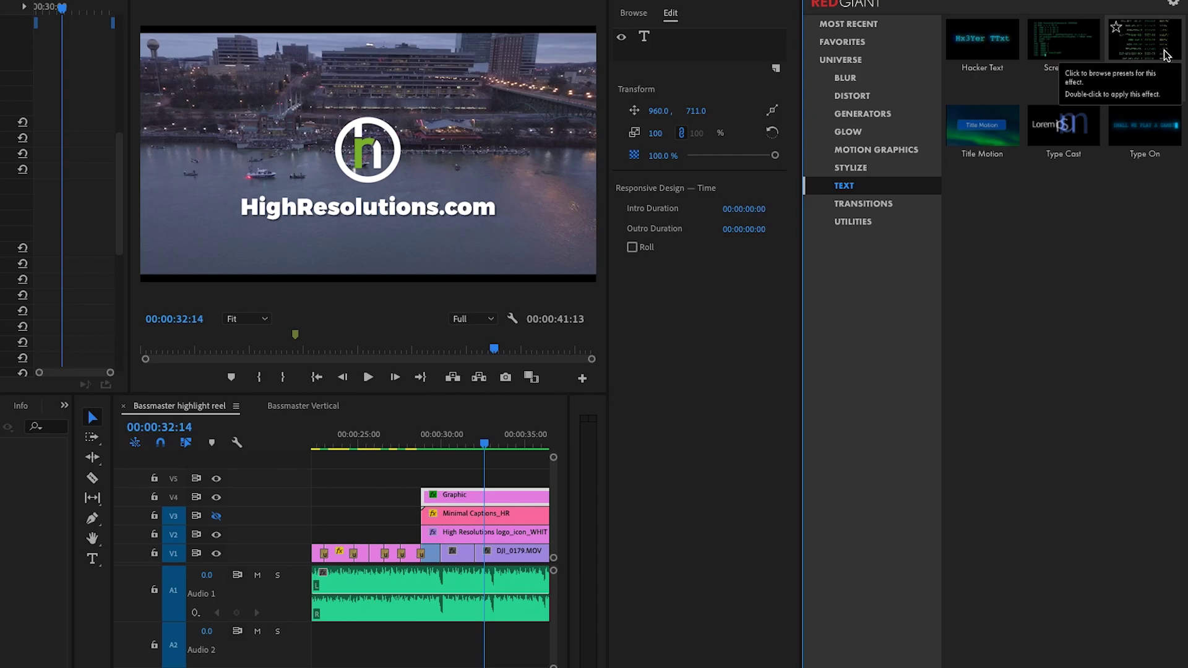
mouse_move(1149, 146)
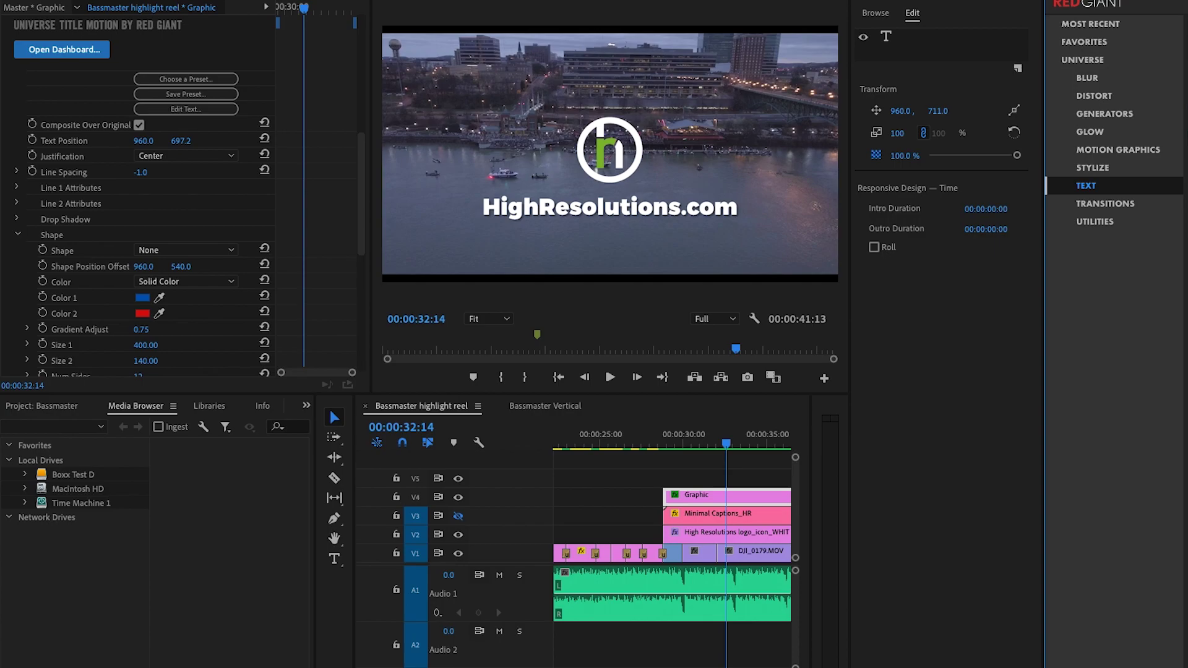
click(545, 406)
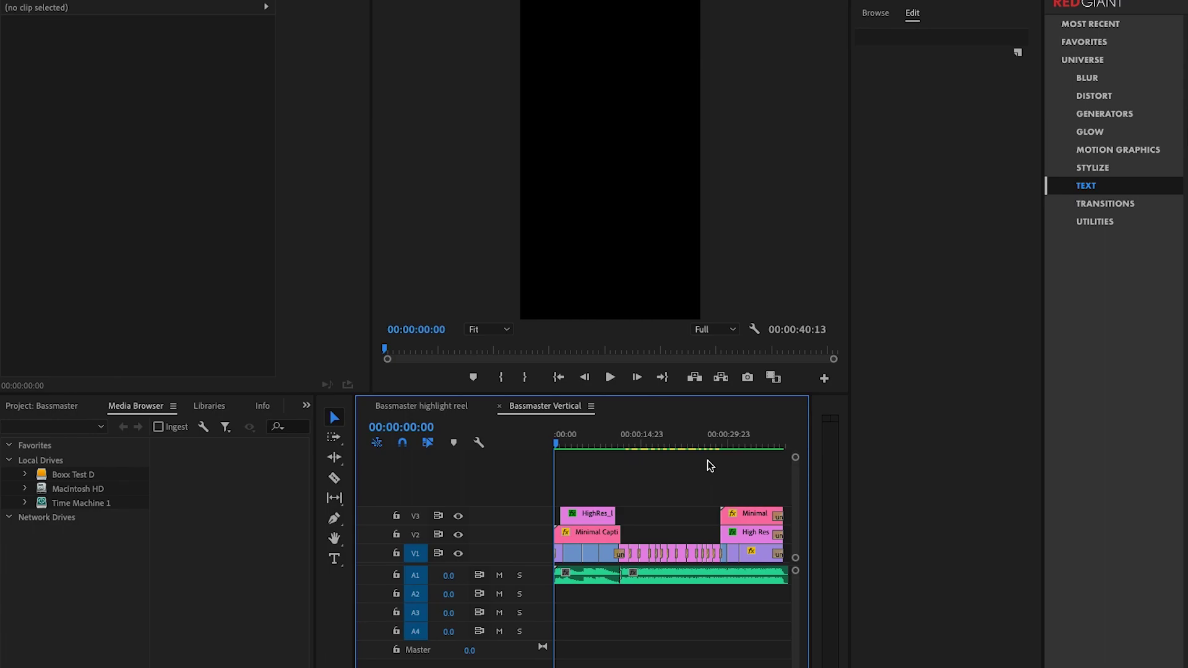
- Play the Bassmaster Vertical sequence from about 00:00:09:16 and stop playback
click(610, 444)
key(space)
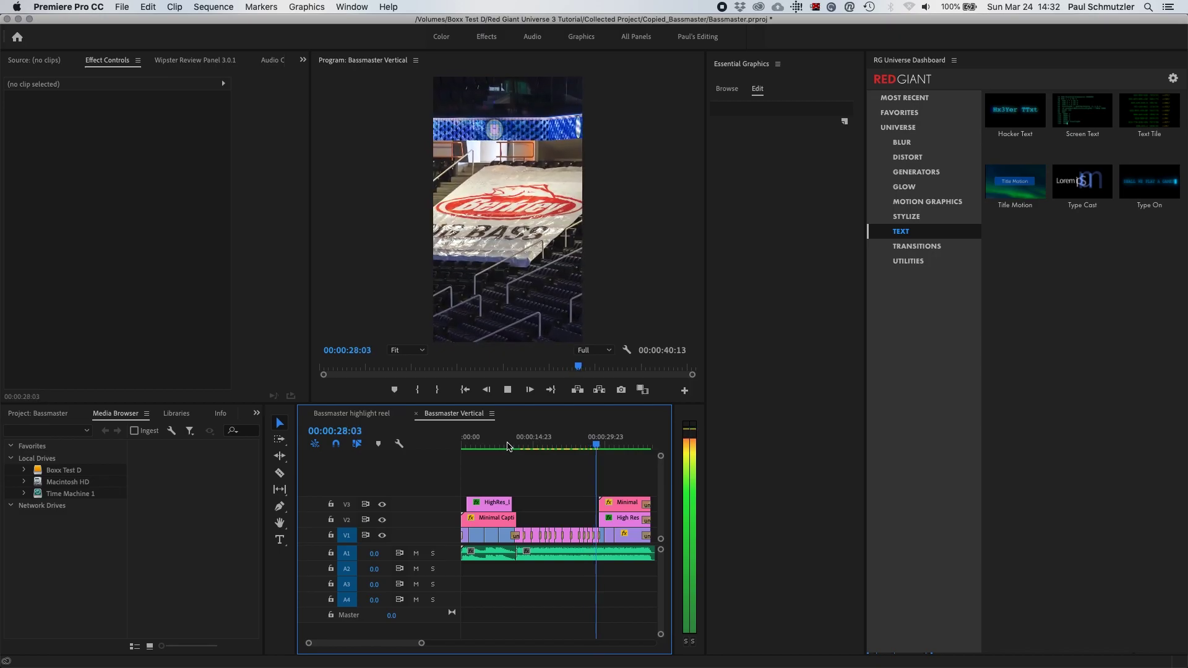
key(space)
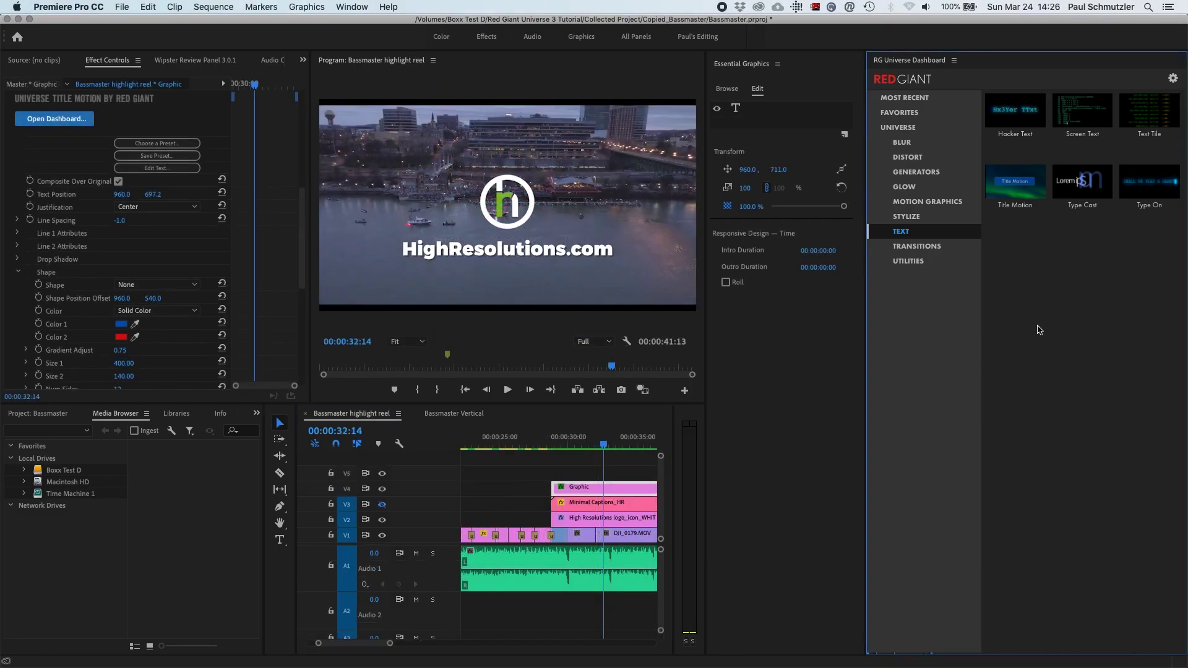